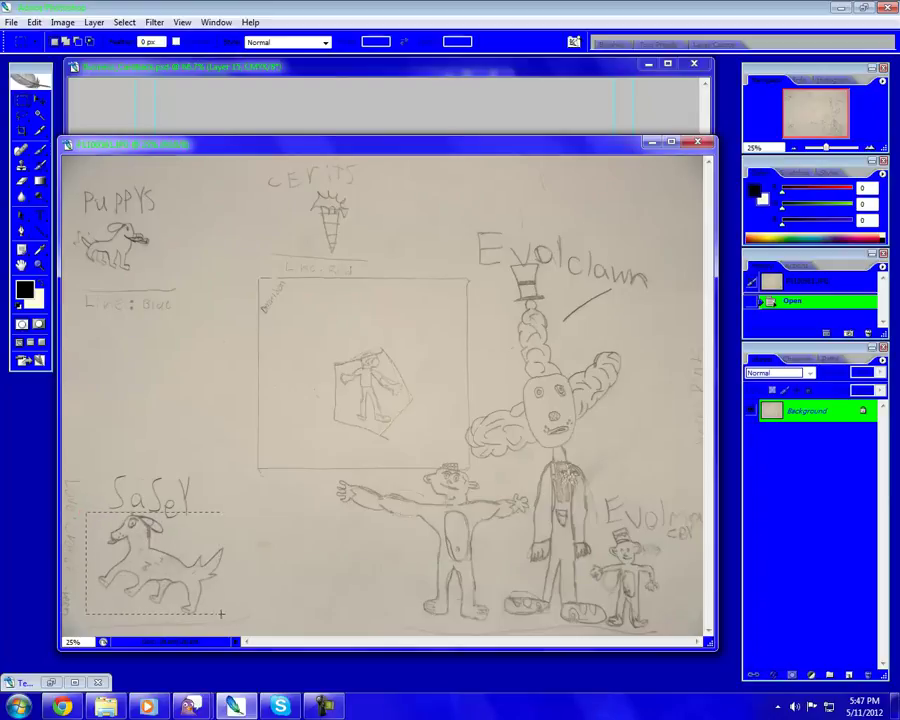
- Marquee the lower-left 'Sasey' dog drawing in the scanned sketch, glancing at the layout window in between
drag(232, 617, 232, 618)
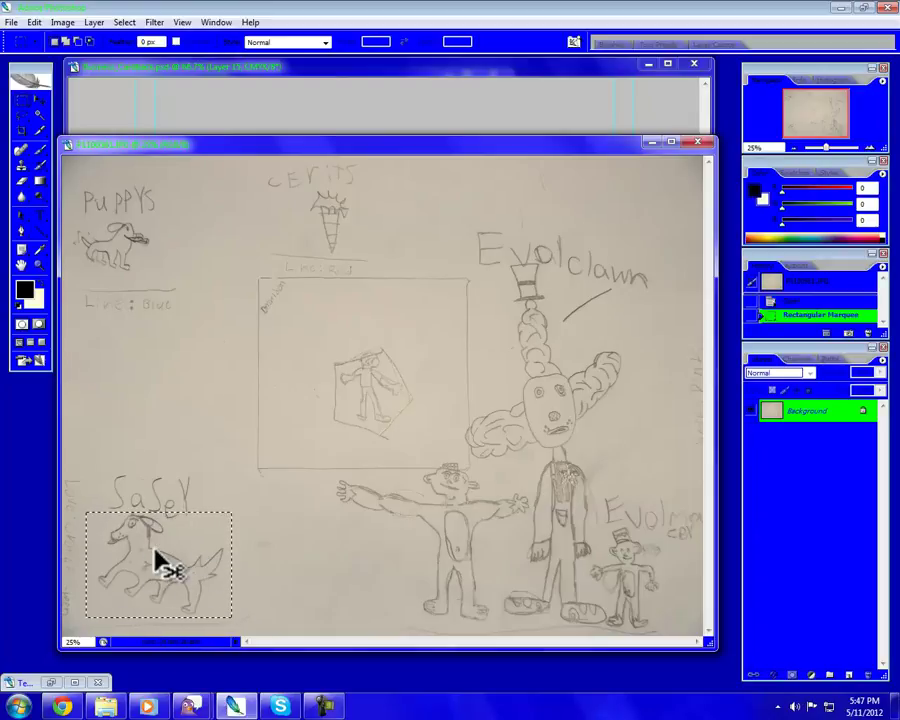
click(175, 93)
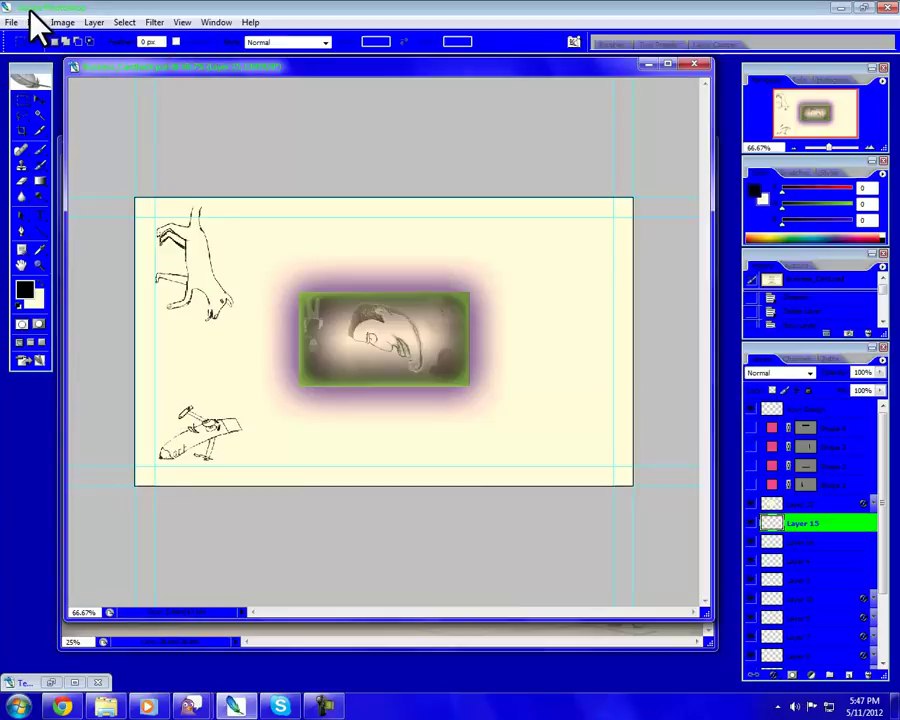
click(180, 640)
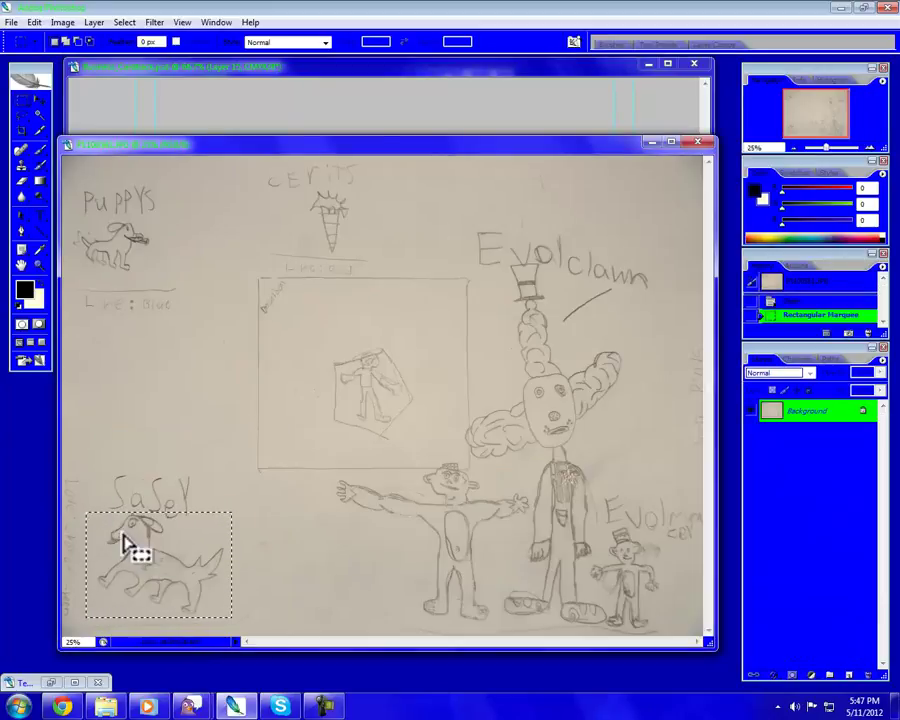
- Create a Clipboard-preset new document and paste the dog into it as a trial
click(11, 22)
click(20, 38)
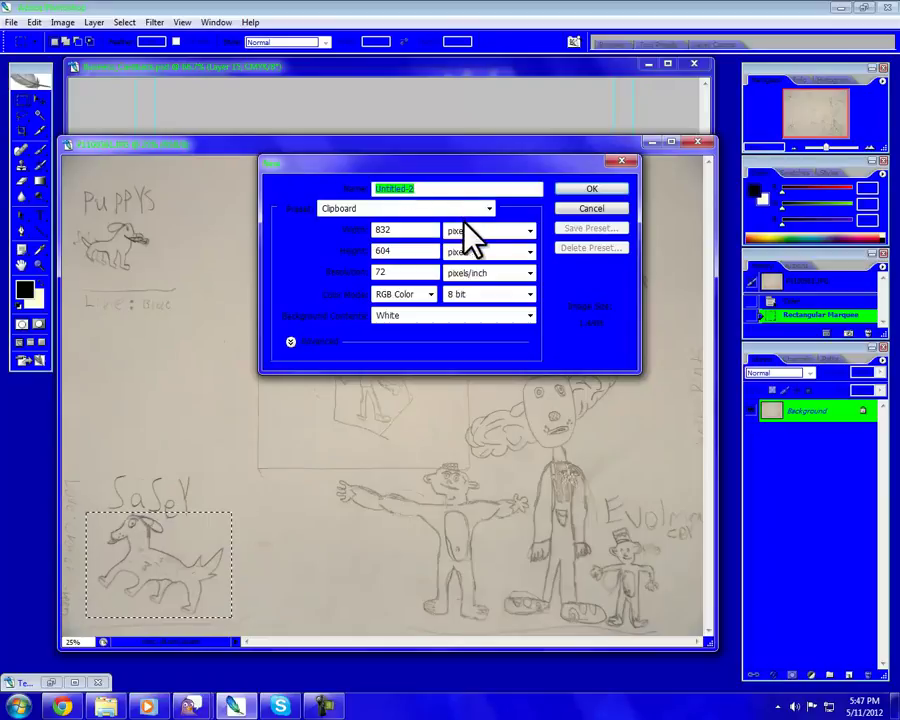
click(591, 190)
key(ctrl+v)
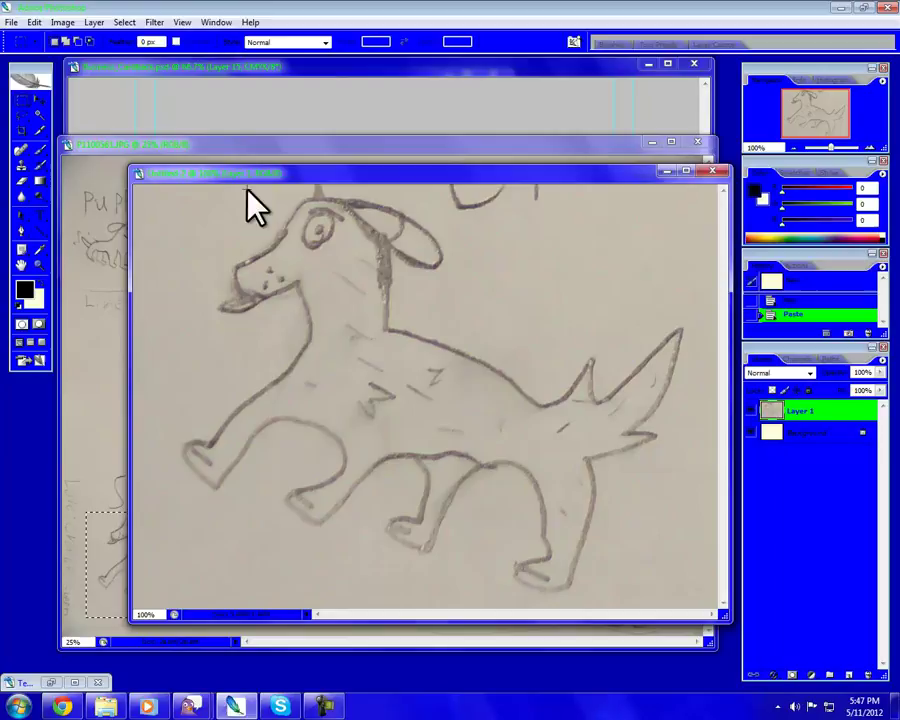
- Close the trial document without saving and clear the selection on the scanned sketch
click(66, 22)
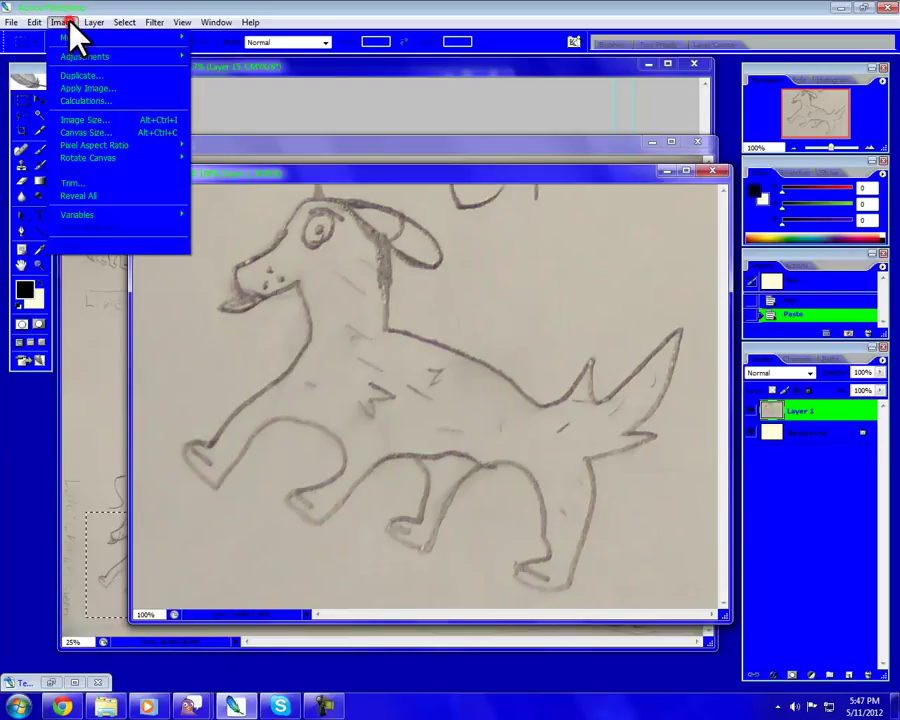
mouse_move(129, 57)
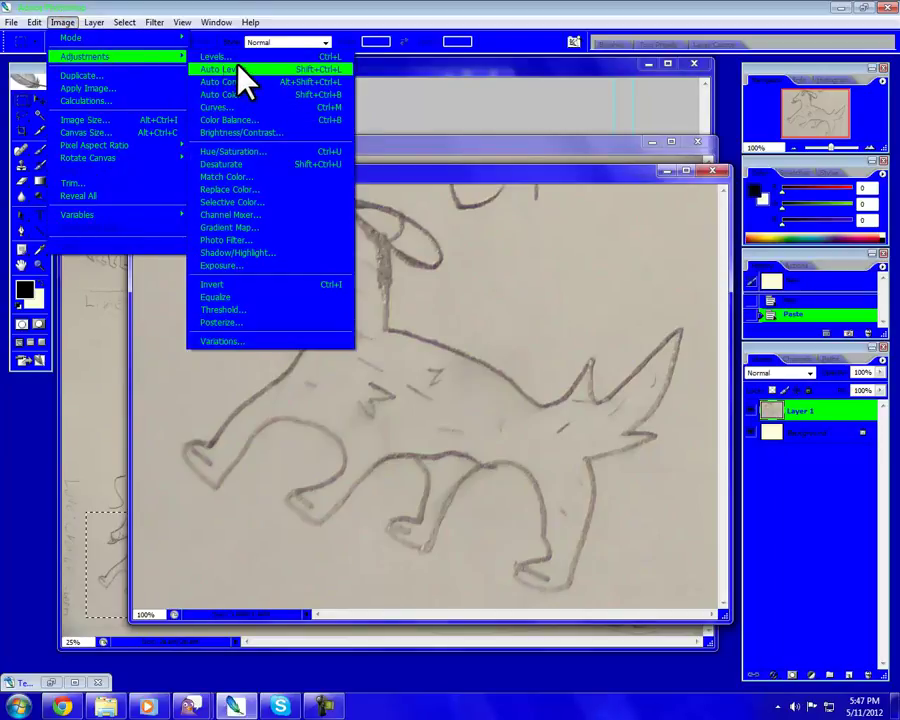
click(543, 272)
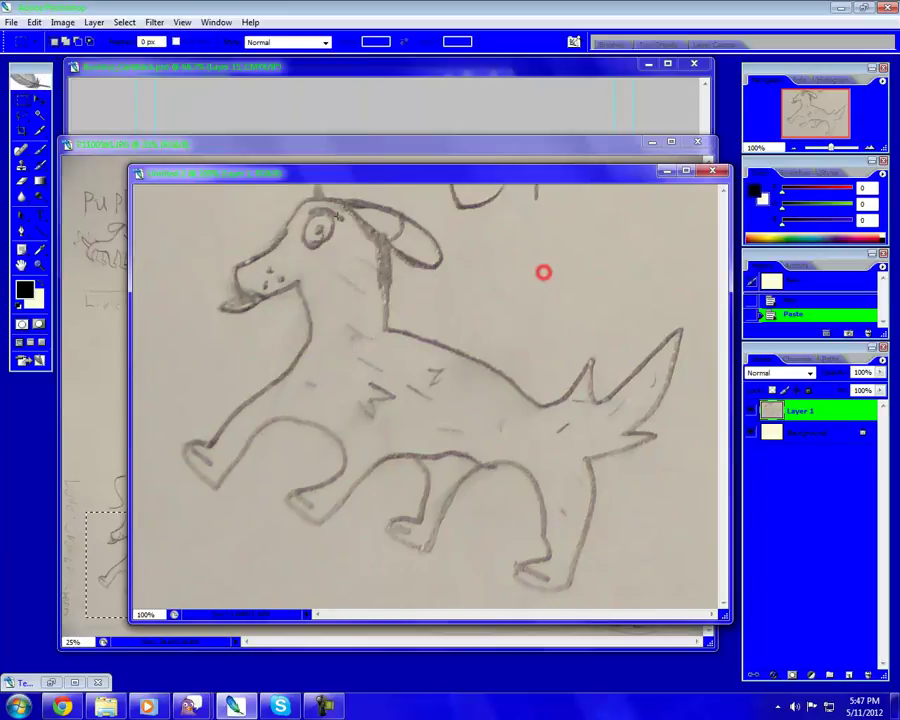
click(710, 172)
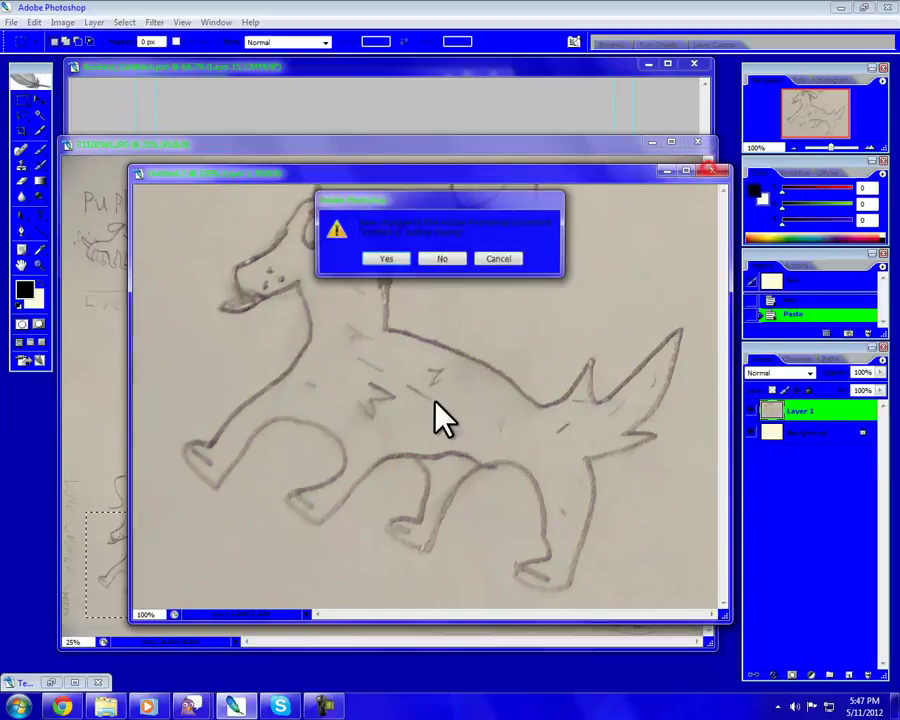
click(441, 256)
click(187, 489)
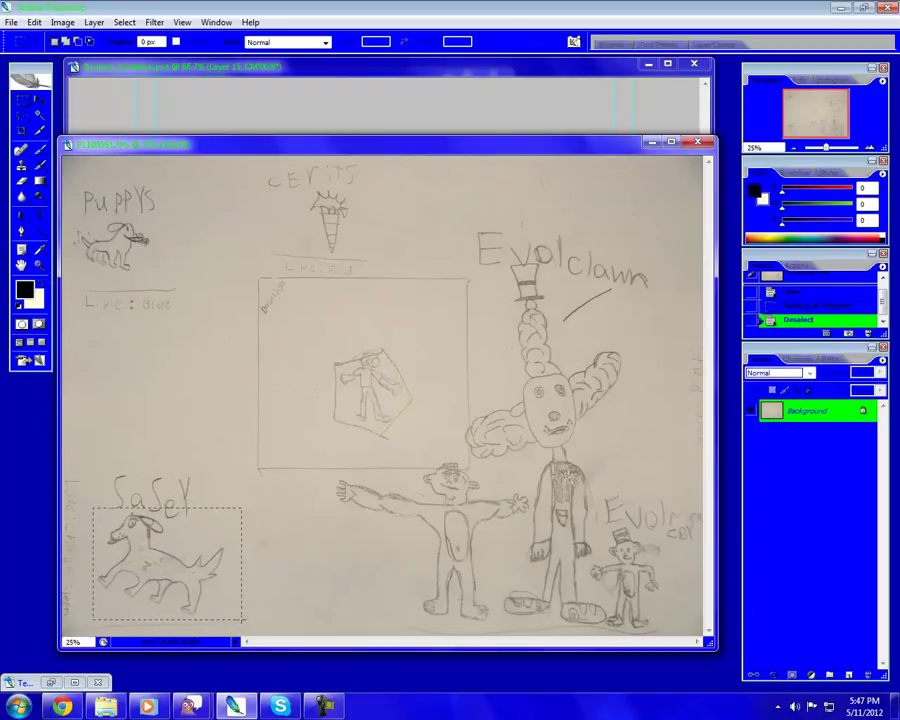
- Reselect the dog with more margin and paste it into a new 812x640 Clipboard-preset document
drag(237, 619, 238, 621)
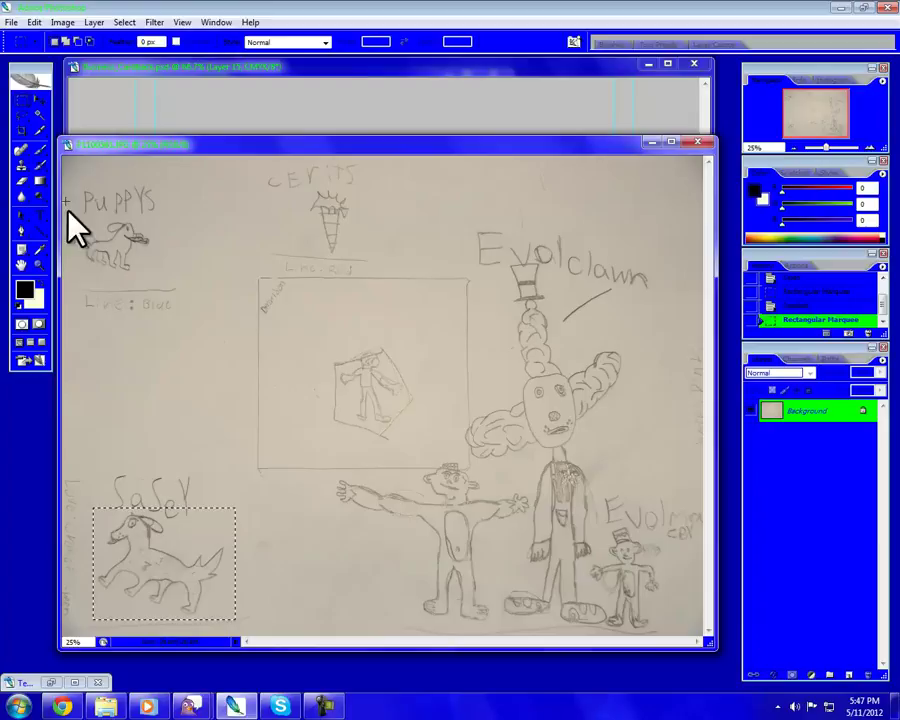
click(12, 22)
click(24, 36)
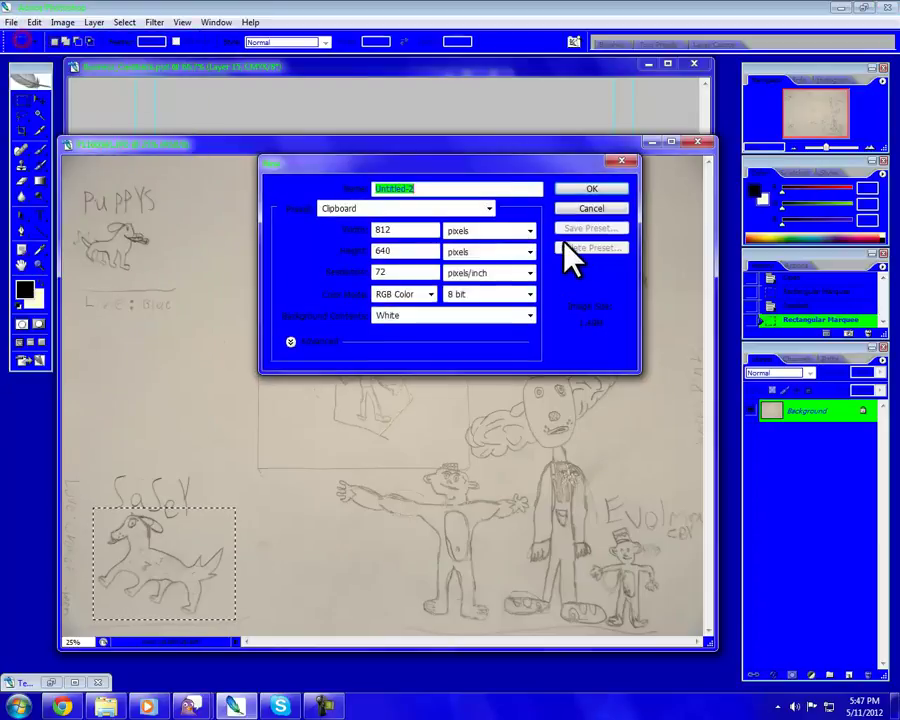
click(574, 189)
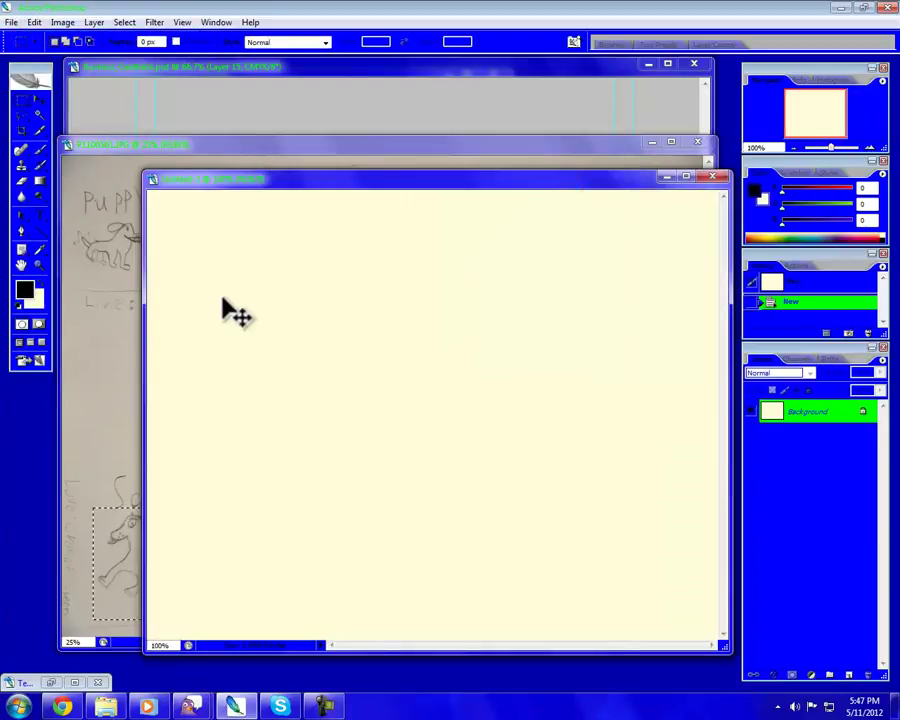
key(ctrl+v)
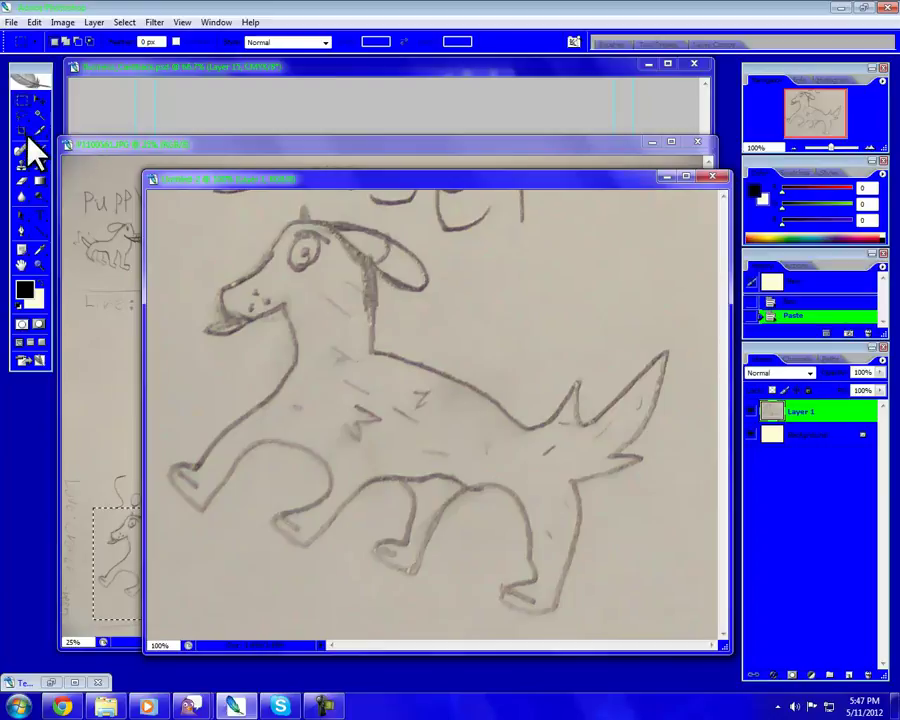
- Erase the stray lettering along the top edge of the dog layer, enlarging the eraser as needed
click(22, 182)
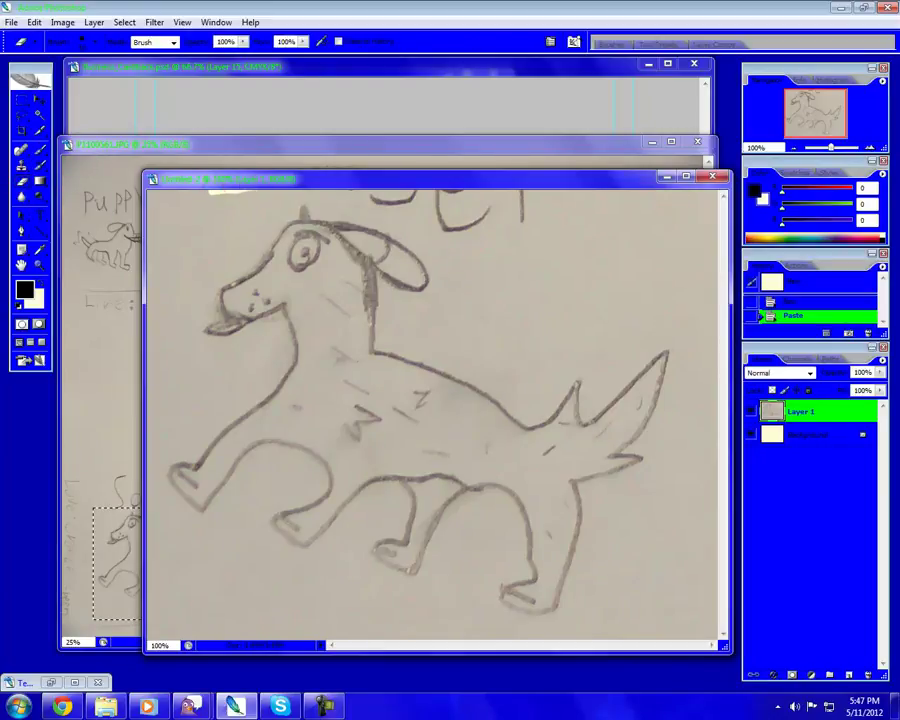
drag(268, 193, 272, 193)
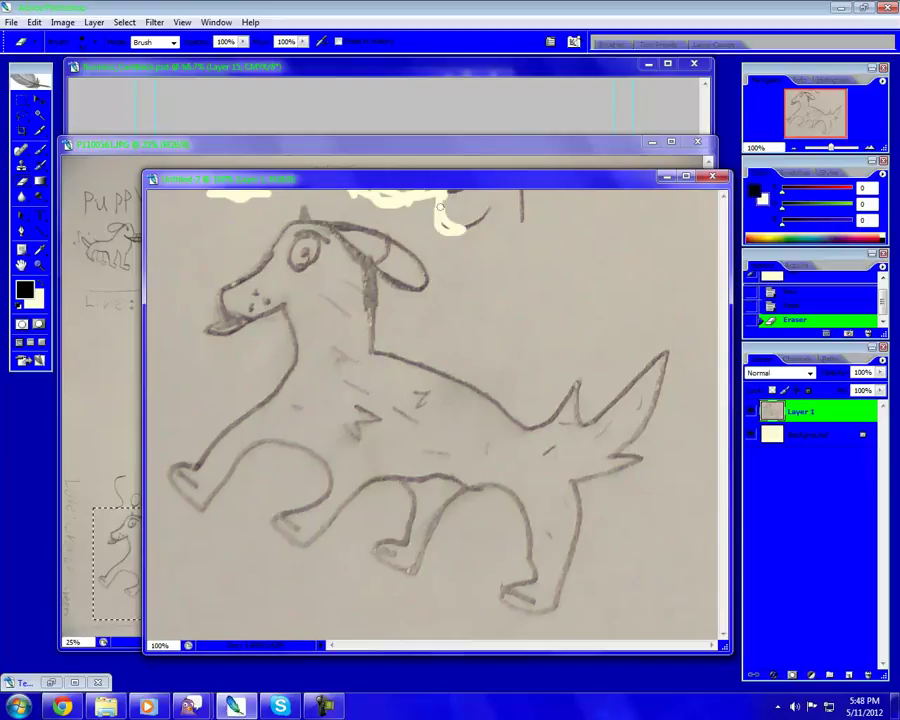
right_click(476, 227)
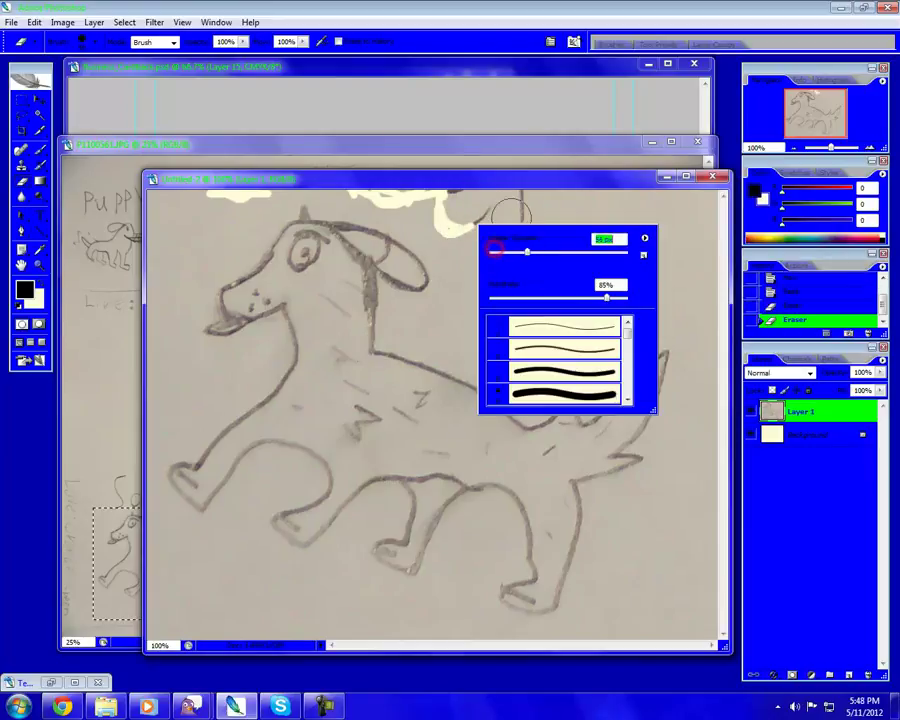
click(508, 210)
mouse_move(508, 210)
mouse_down()
mouse_move(444, 215)
mouse_move(455, 222)
mouse_move(465, 192)
mouse_move(447, 180)
mouse_move(538, 185)
mouse_move(447, 177)
mouse_up()
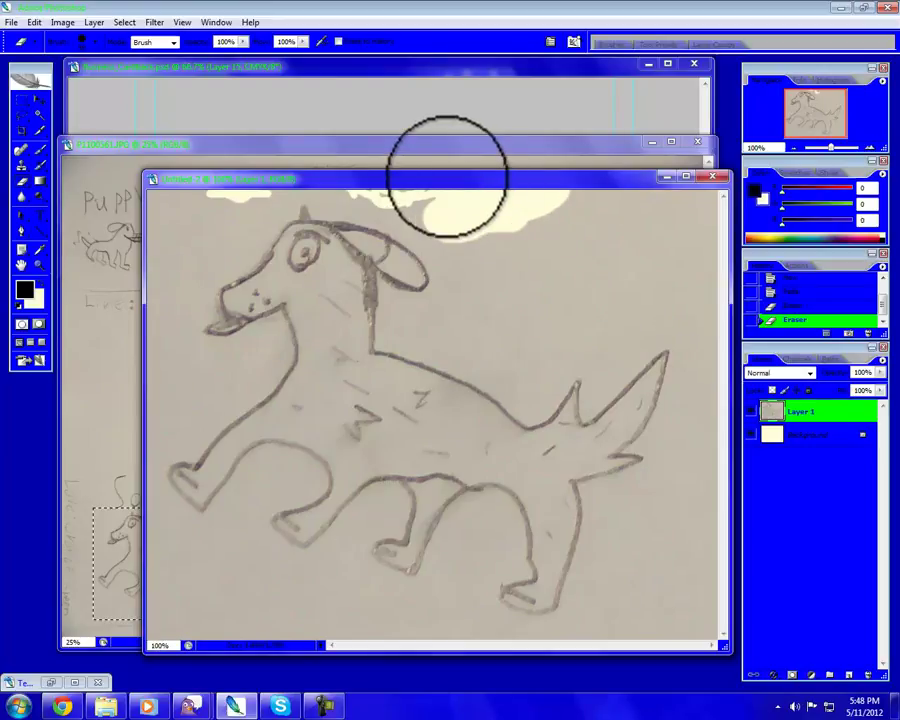
right_click(502, 248)
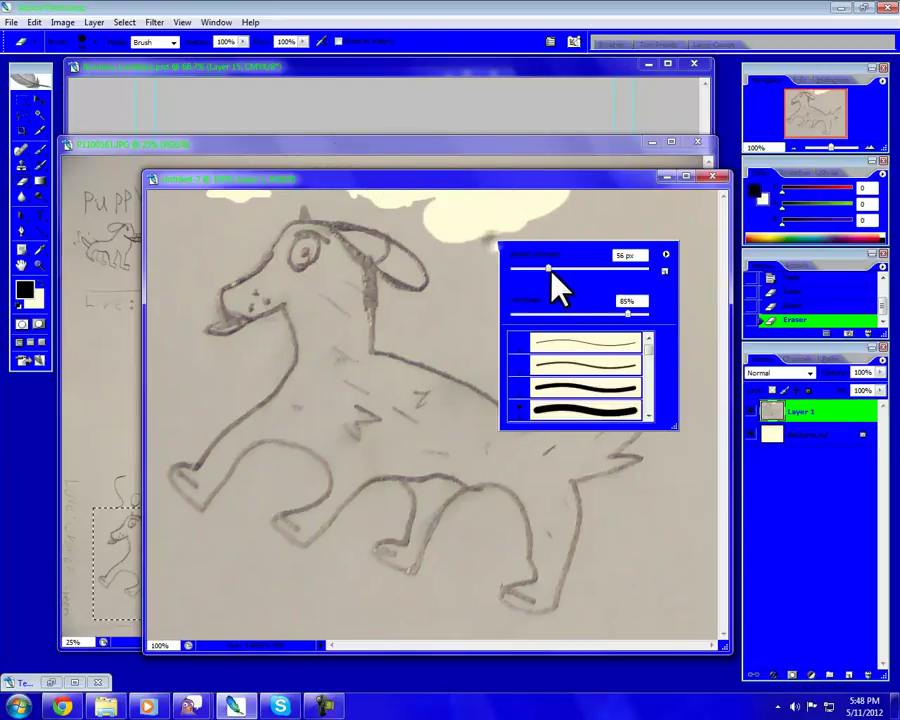
drag(549, 271, 520, 266)
click(435, 226)
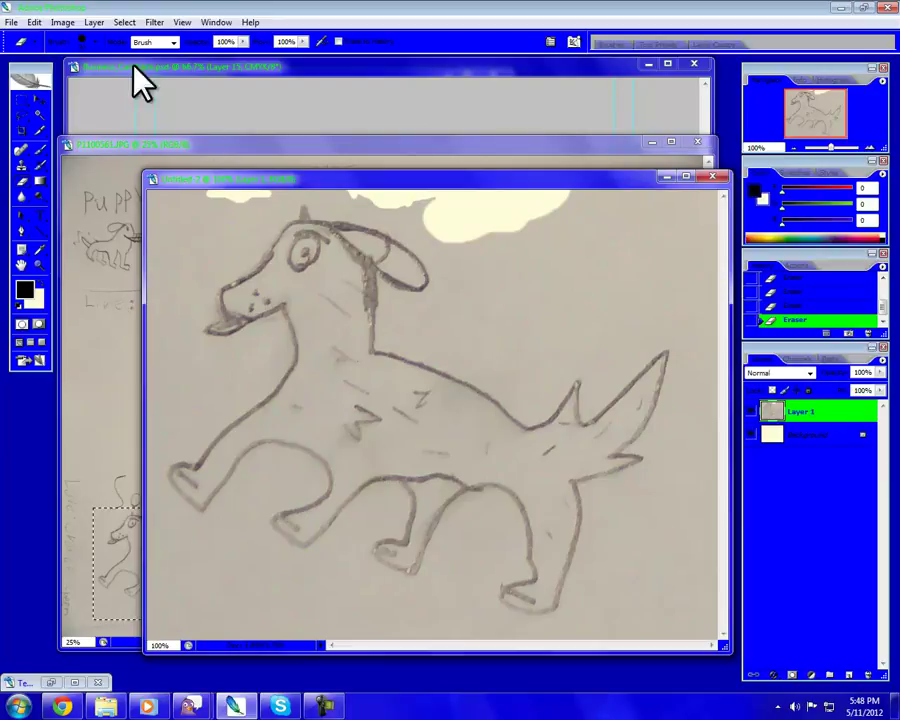
click(58, 24)
- Apply Levels to Layer 1 with input values 0, 0.43 and 204
mouse_move(125, 38)
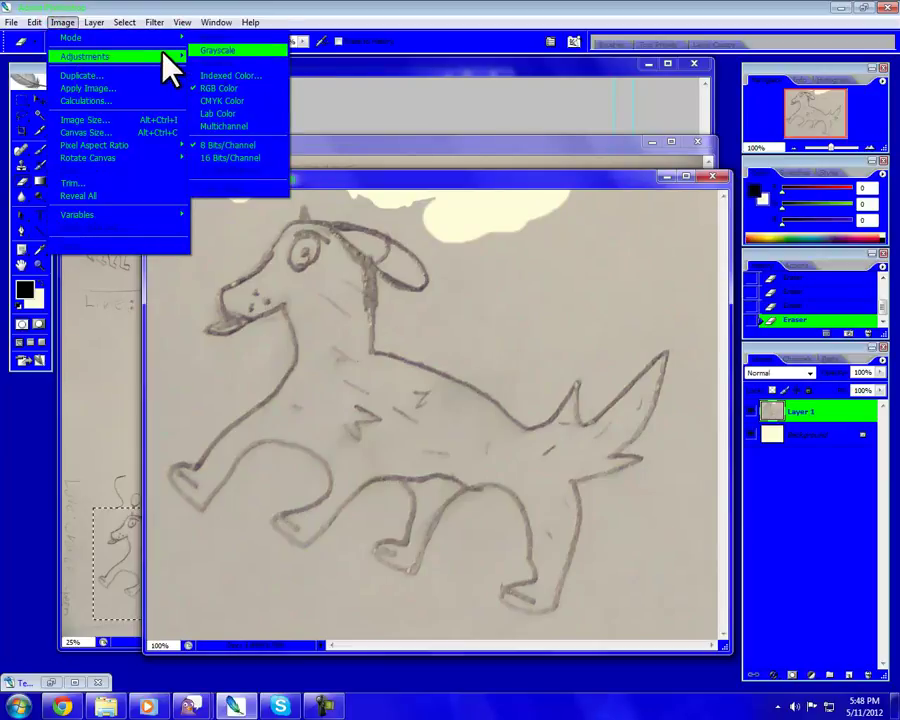
mouse_move(165, 58)
click(215, 58)
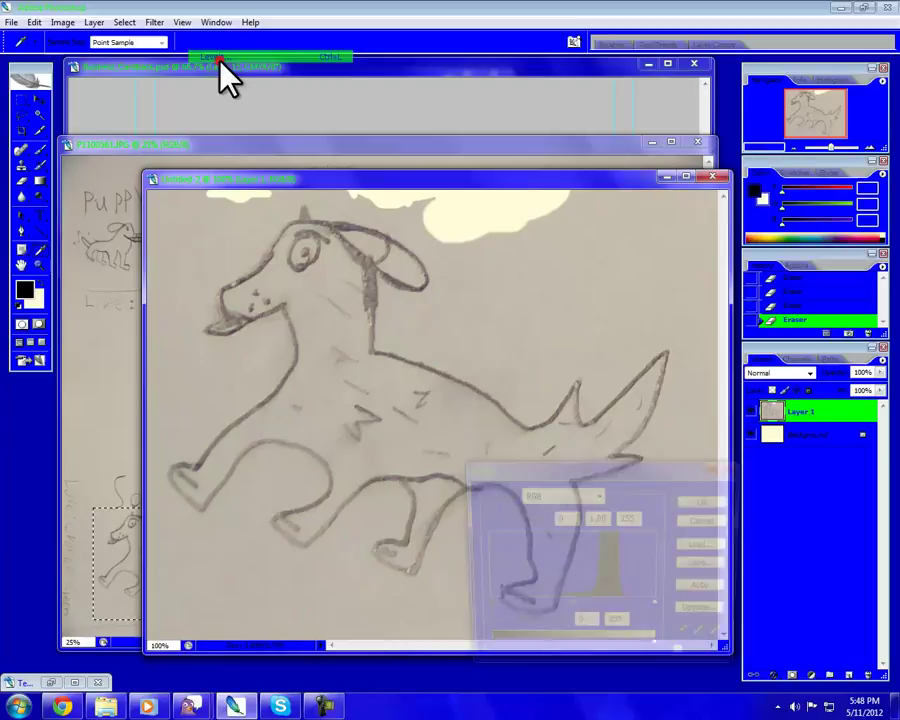
drag(658, 610, 623, 609)
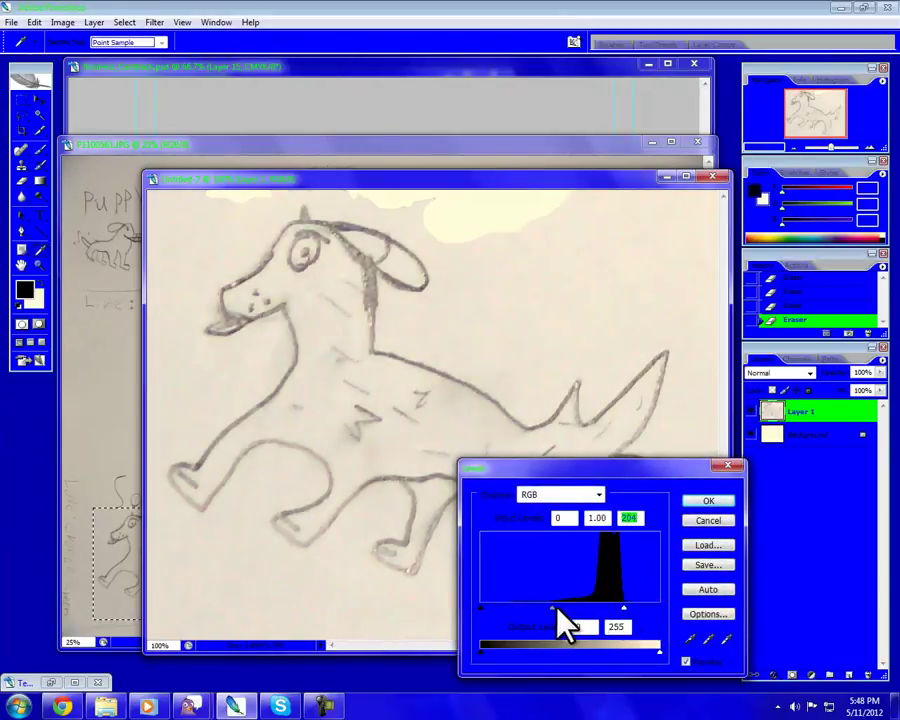
drag(560, 608, 587, 609)
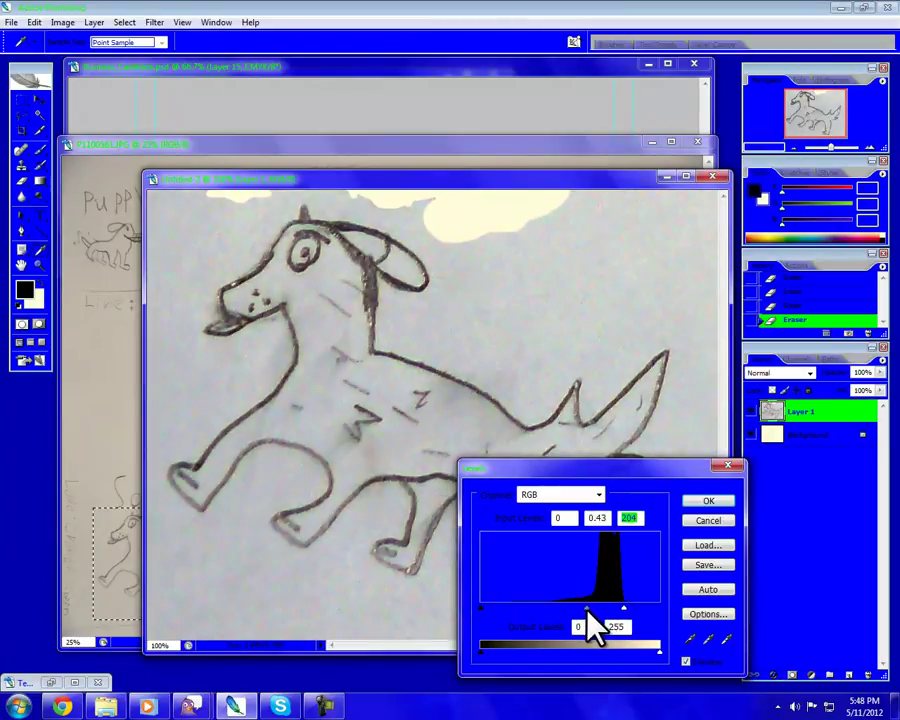
click(711, 502)
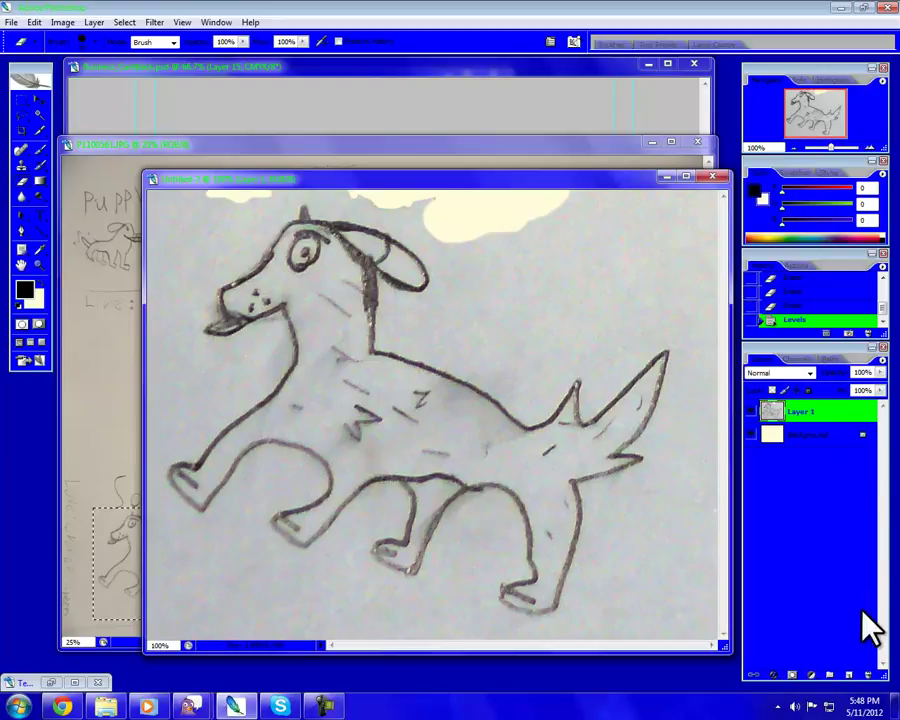
- Add Layer 2 above the sketch and fill the whole canvas with the cream background colour
click(847, 676)
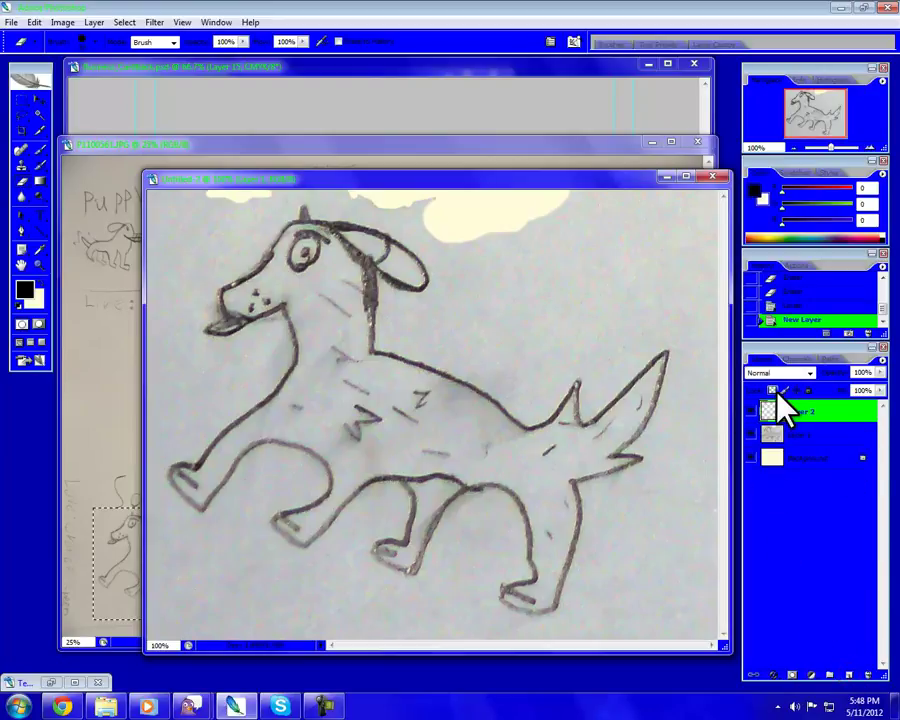
key(ctrl+a)
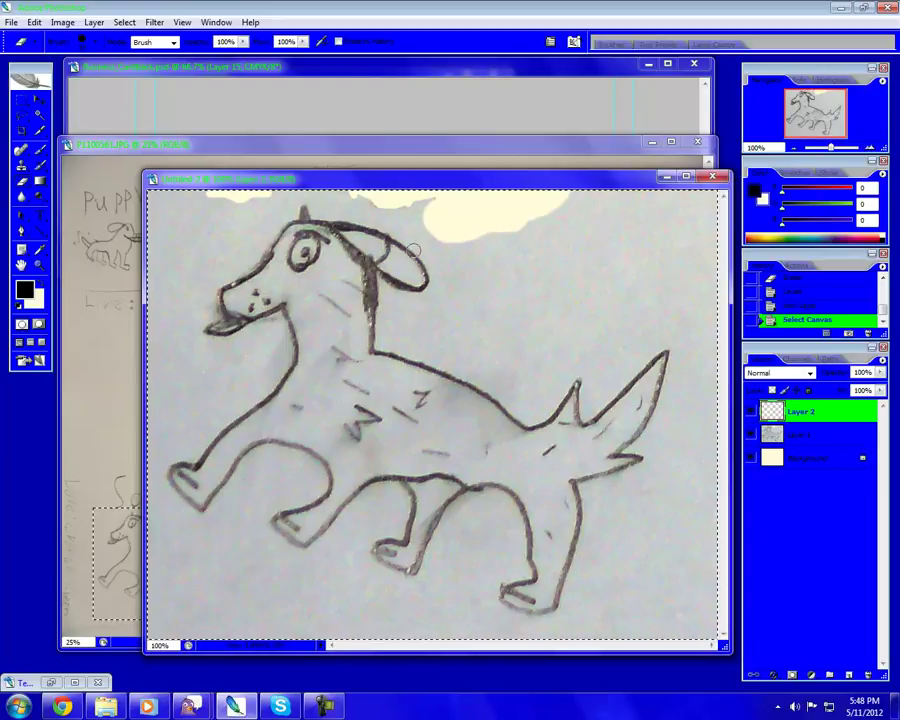
key(shift+BackSpace)
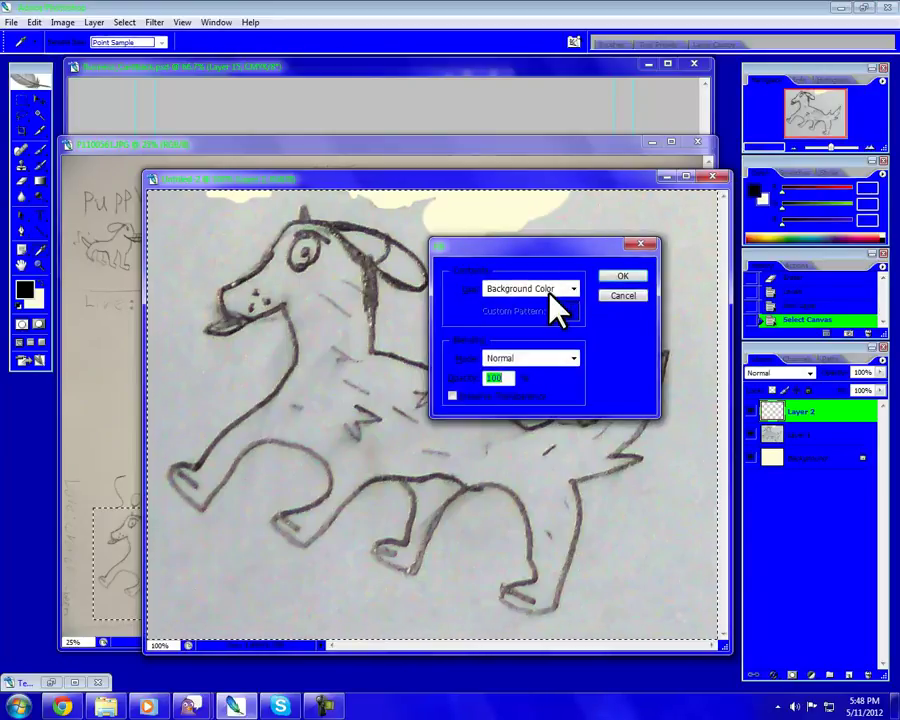
click(624, 279)
right_click(770, 414)
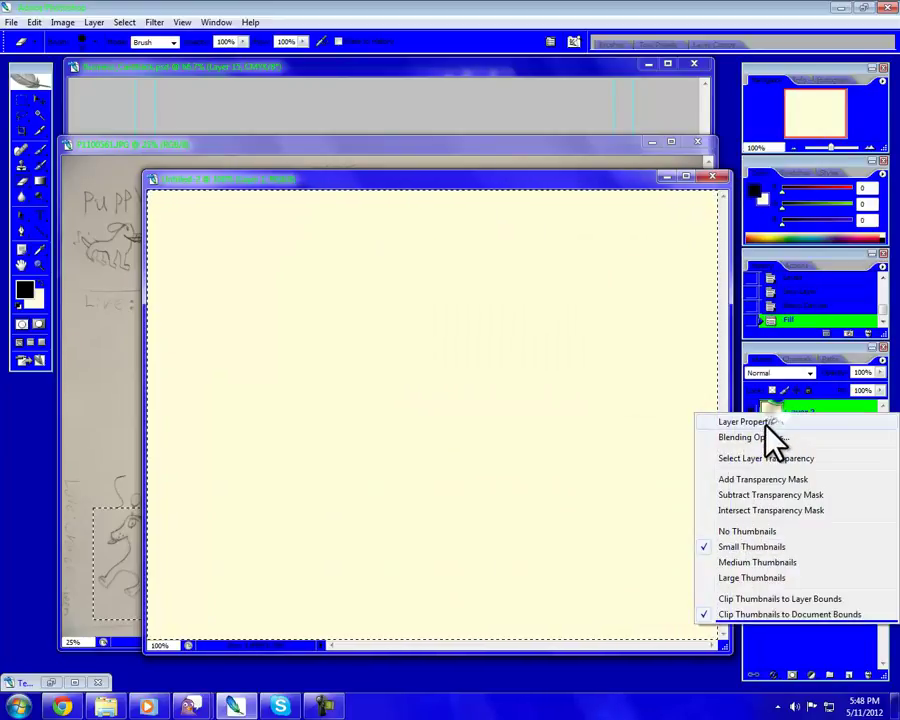
- Set Layer 2's Blend If Underlying Layer black slider so the dog's dark pencil lines show through the cream
click(770, 436)
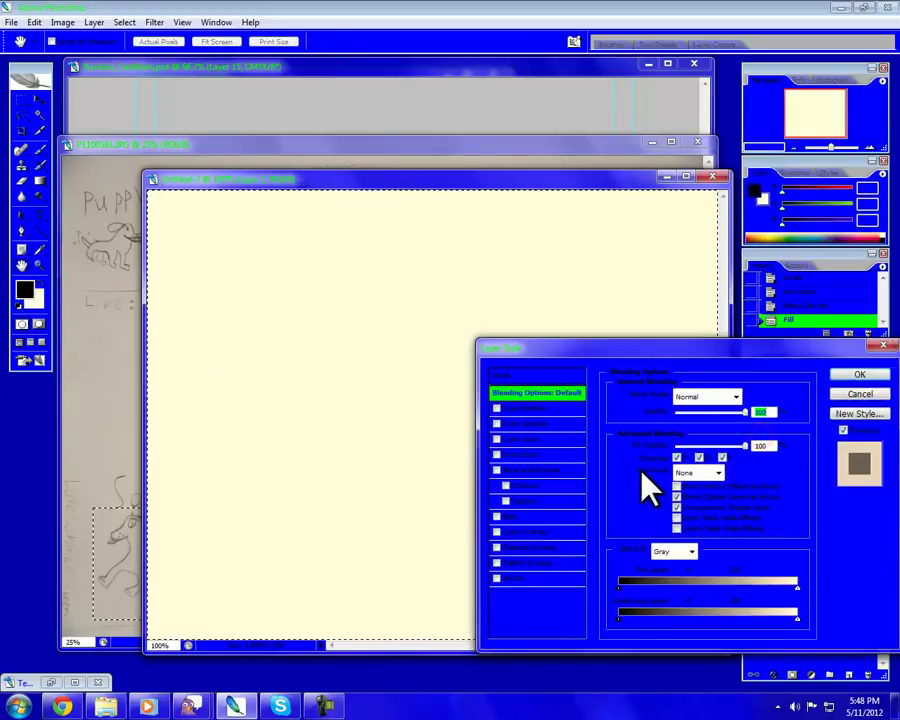
click(617, 616)
drag(619, 617, 727, 618)
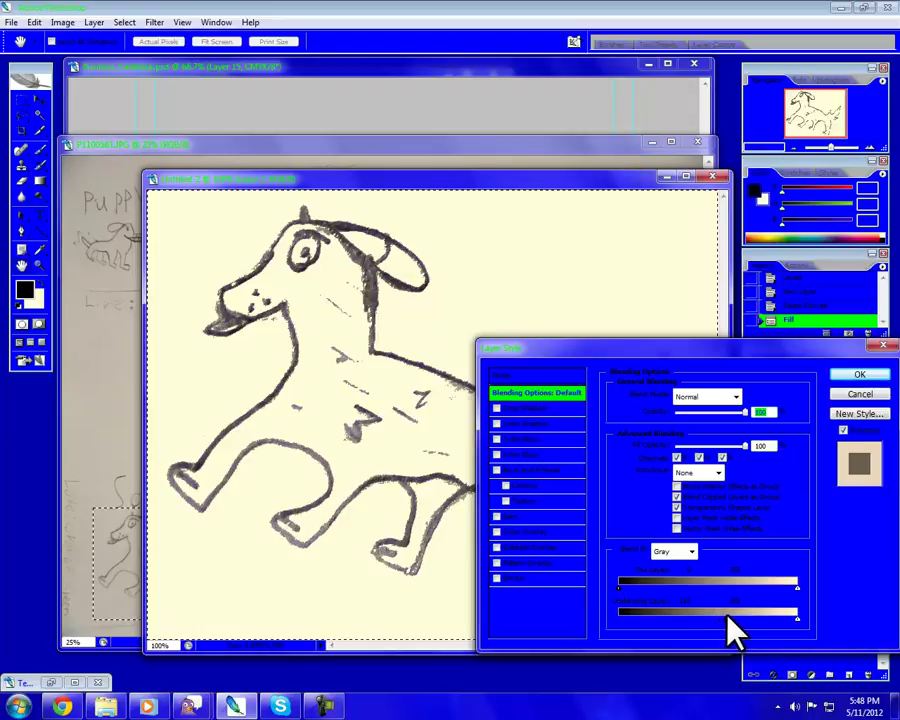
mouse_move(593, 360)
mouse_down()
mouse_move(771, 412)
mouse_move(816, 412)
mouse_move(826, 408)
mouse_move(735, 356)
mouse_move(864, 325)
mouse_move(815, 290)
mouse_move(727, 281)
mouse_move(518, 321)
mouse_up()
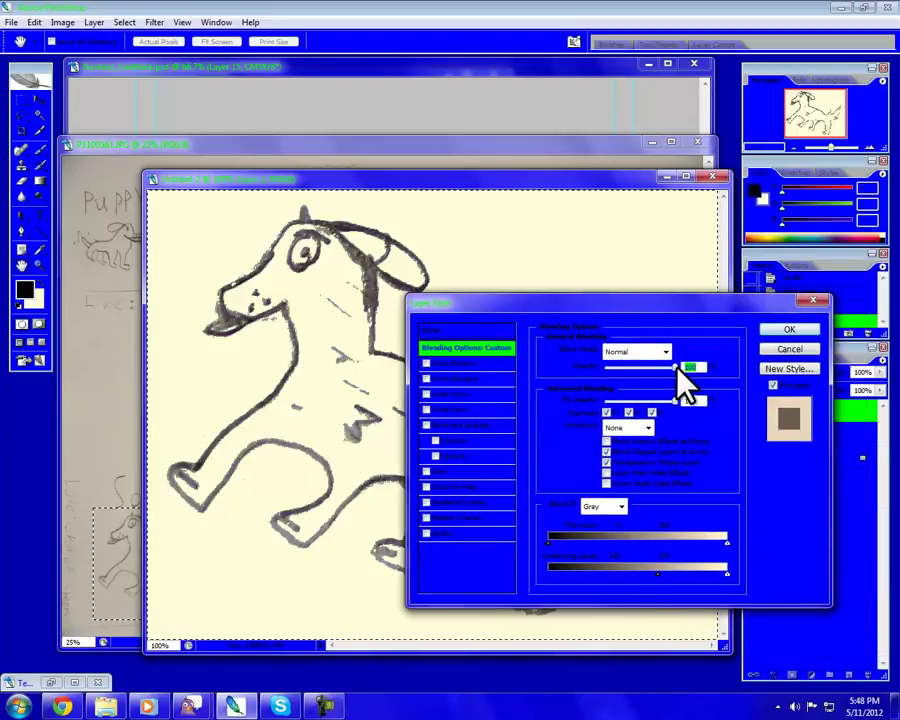
mouse_move(679, 366)
mouse_down()
mouse_move(628, 371)
mouse_move(690, 367)
mouse_up()
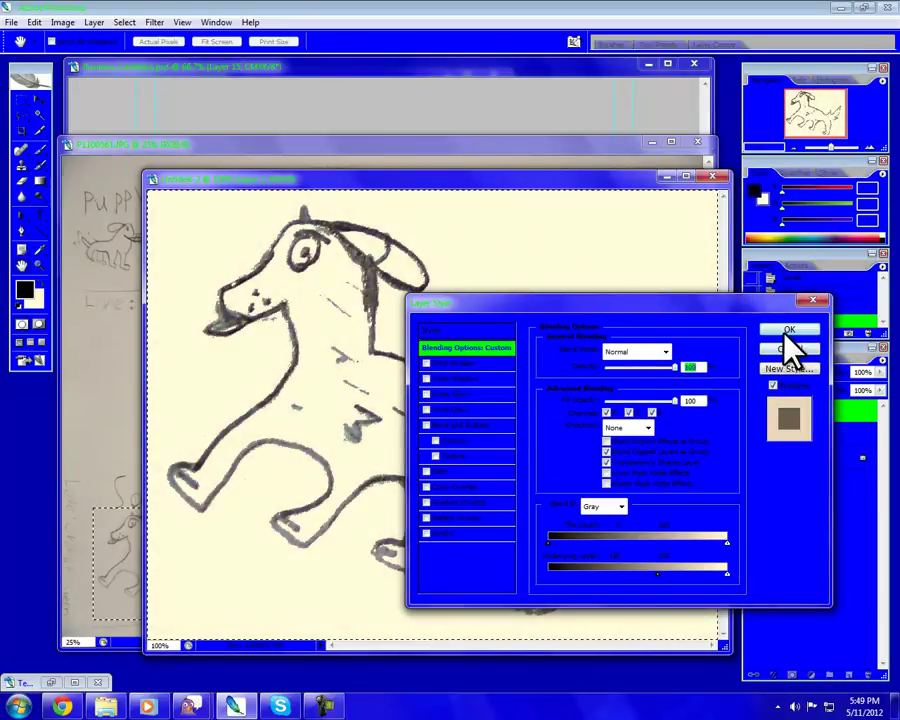
click(660, 575)
drag(662, 577, 646, 575)
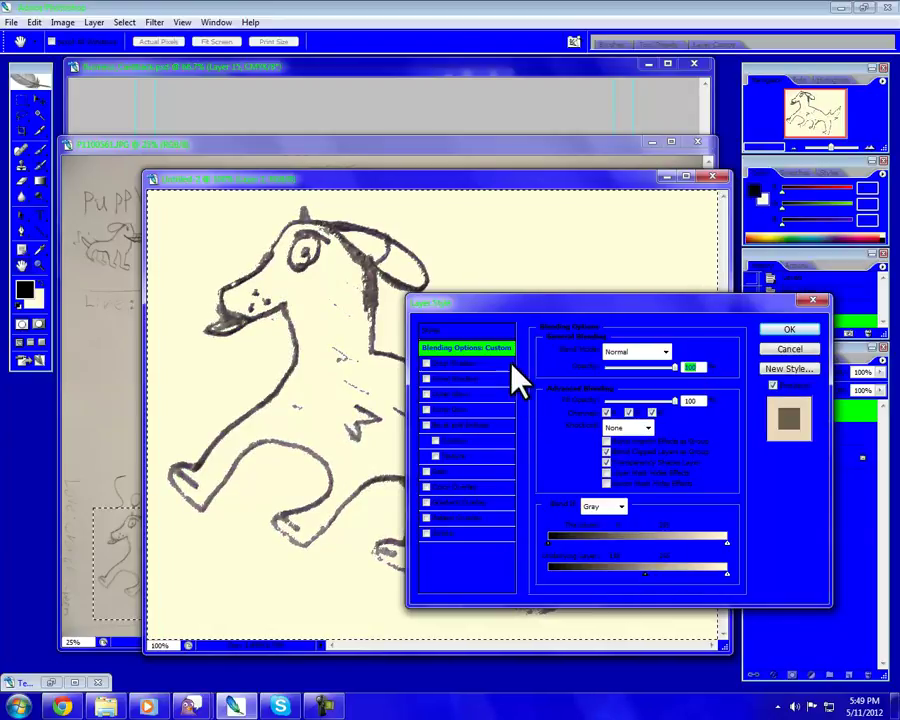
mouse_move(492, 310)
mouse_down()
mouse_move(840, 463)
mouse_move(412, 181)
mouse_move(420, 181)
mouse_up()
mouse_move(580, 442)
mouse_down()
mouse_move(575, 433)
mouse_move(583, 440)
mouse_up()
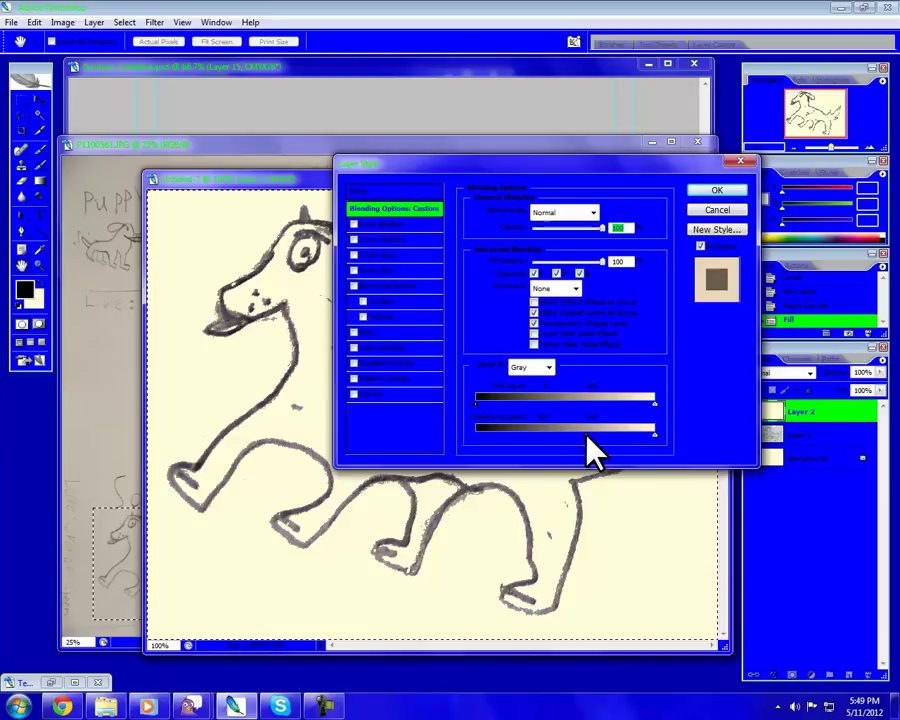
drag(443, 167, 299, 274)
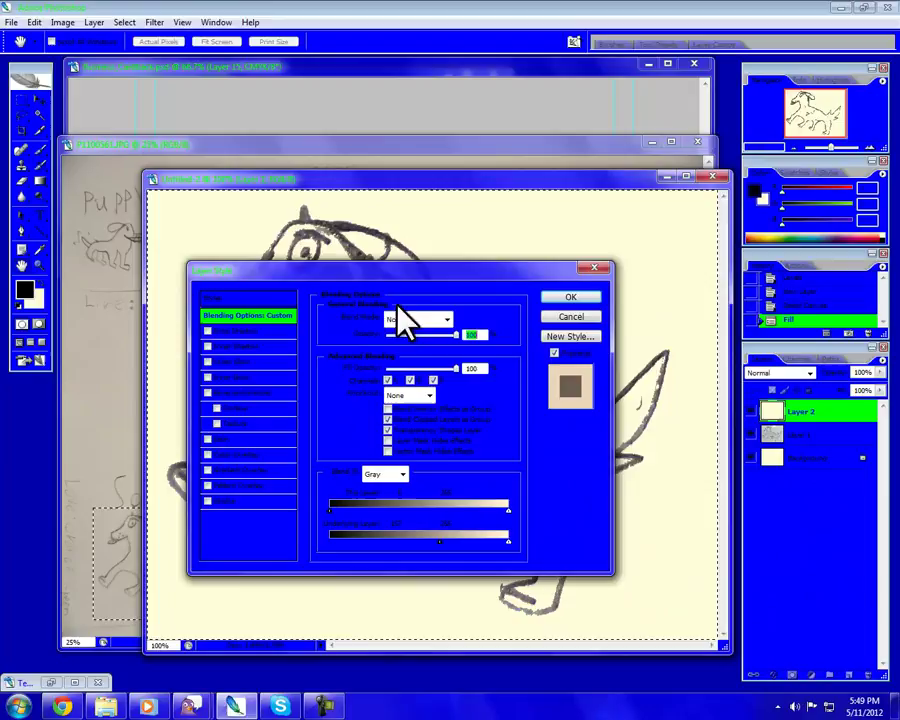
click(570, 298)
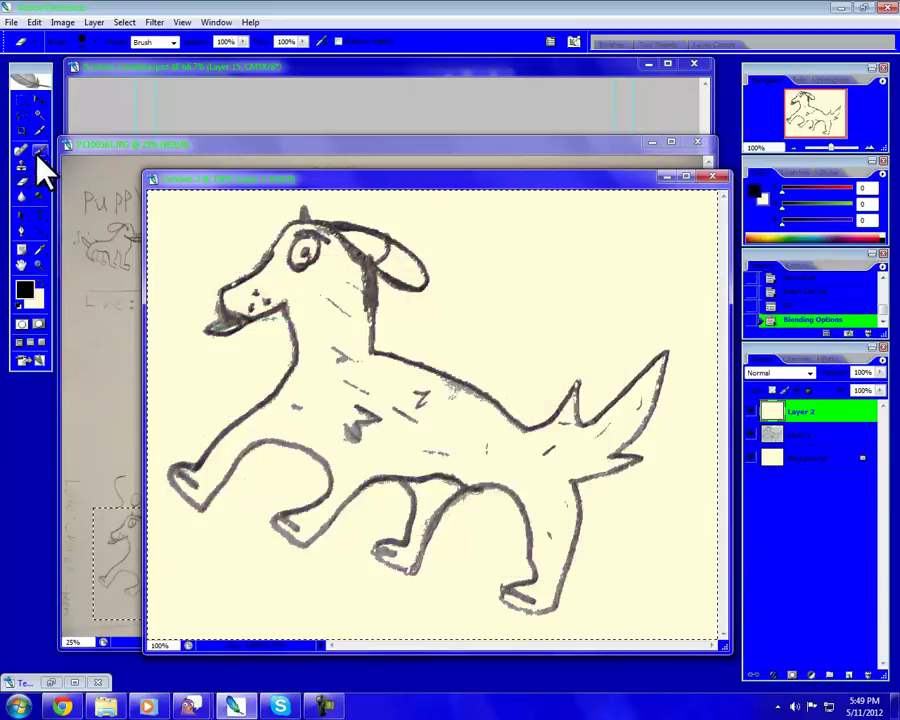
- Erase a stray pencil mark along the dog's belly and legs on Layer 1
click(770, 440)
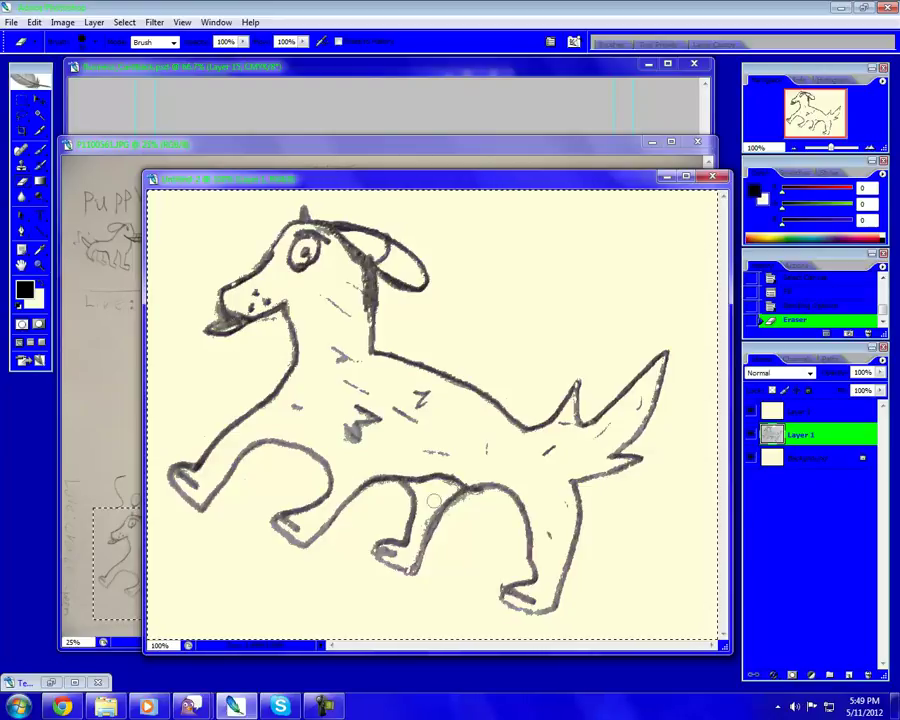
drag(444, 488, 457, 516)
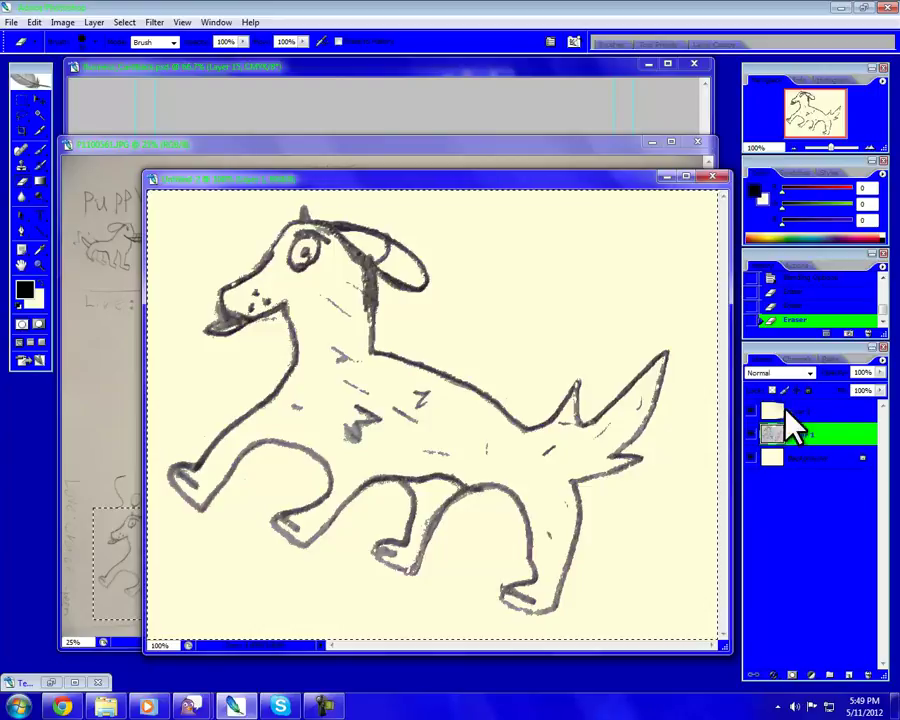
right_click(800, 410)
- Flatten the image and delete the Magic Wand–selected cream background, including the gap inside the ear
click(742, 398)
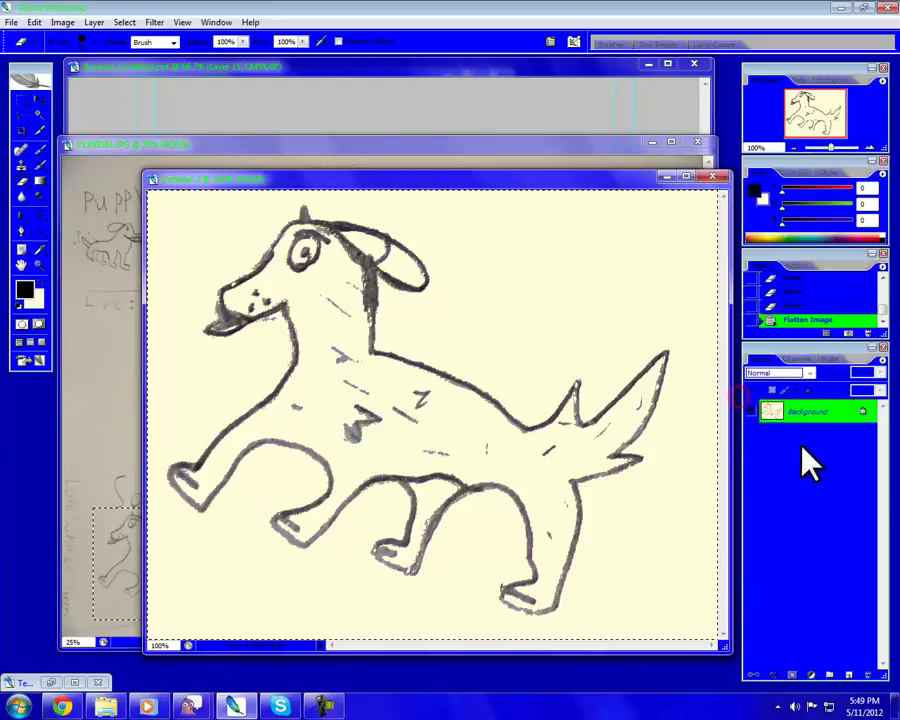
click(40, 115)
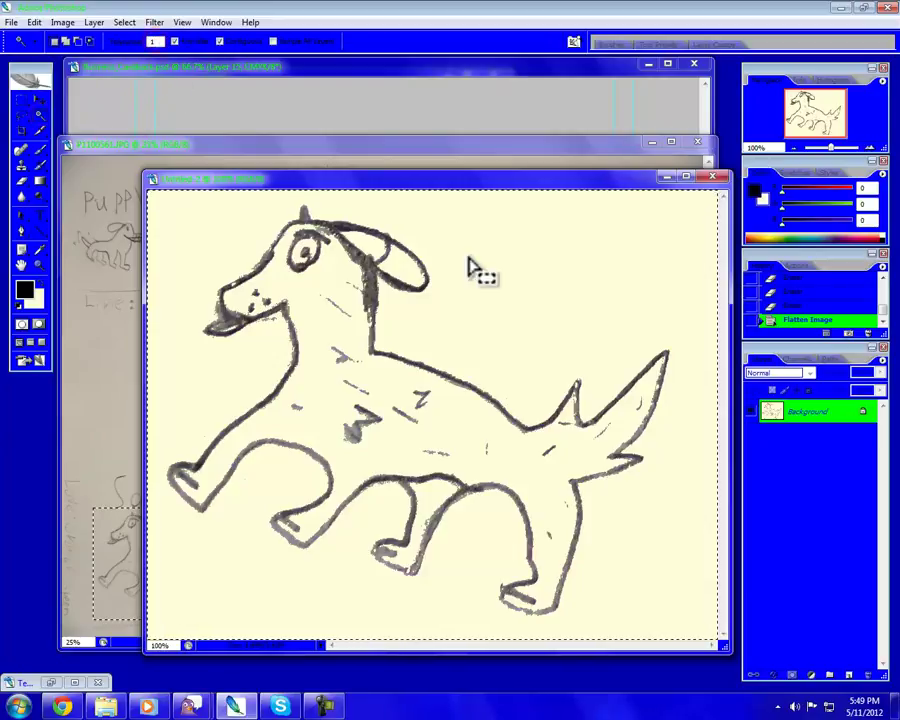
click(512, 275)
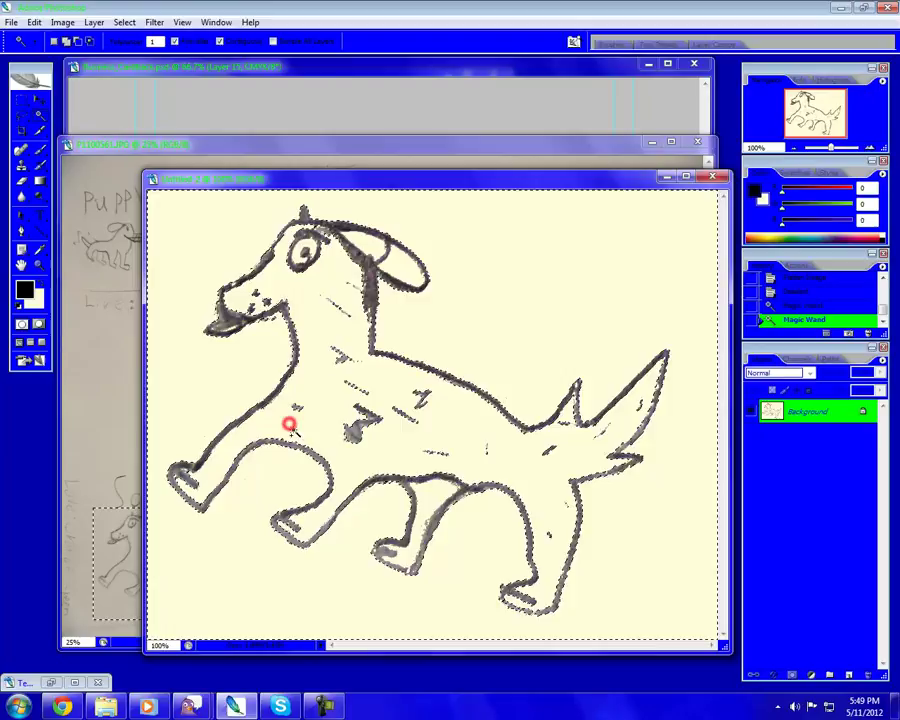
click(403, 261)
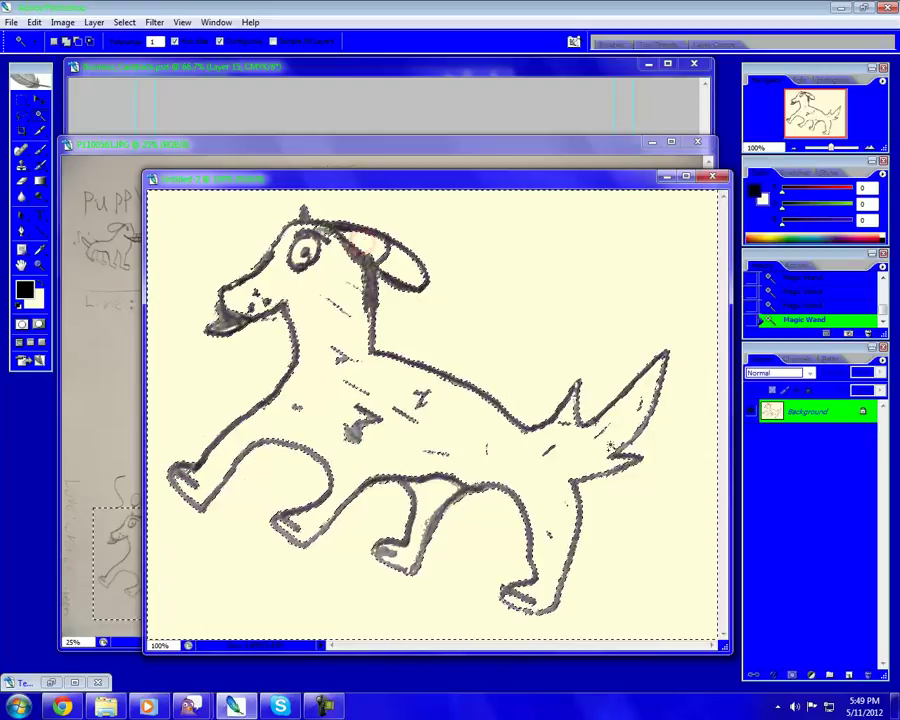
key(Delete)
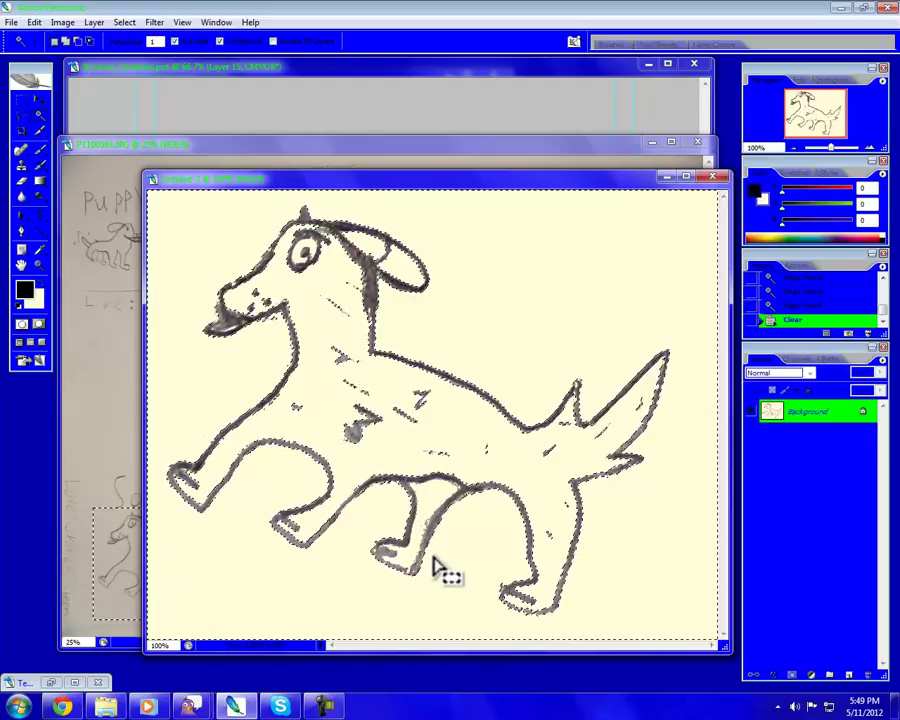
- Convert the Background to Layer 0, add an empty layer beneath it, and clear the cream to transparency
right_click(812, 413)
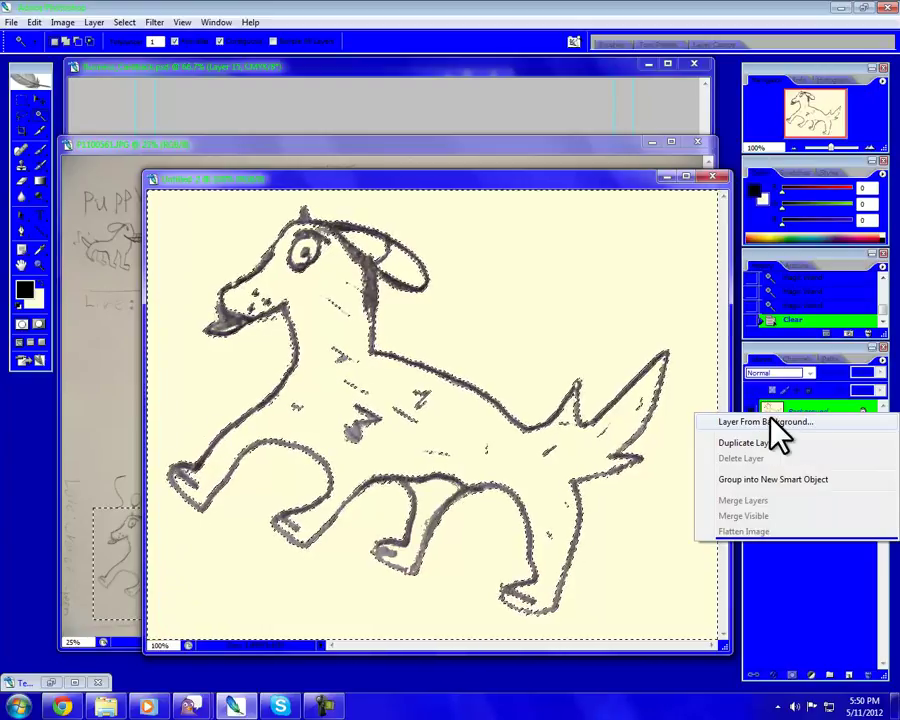
click(770, 421)
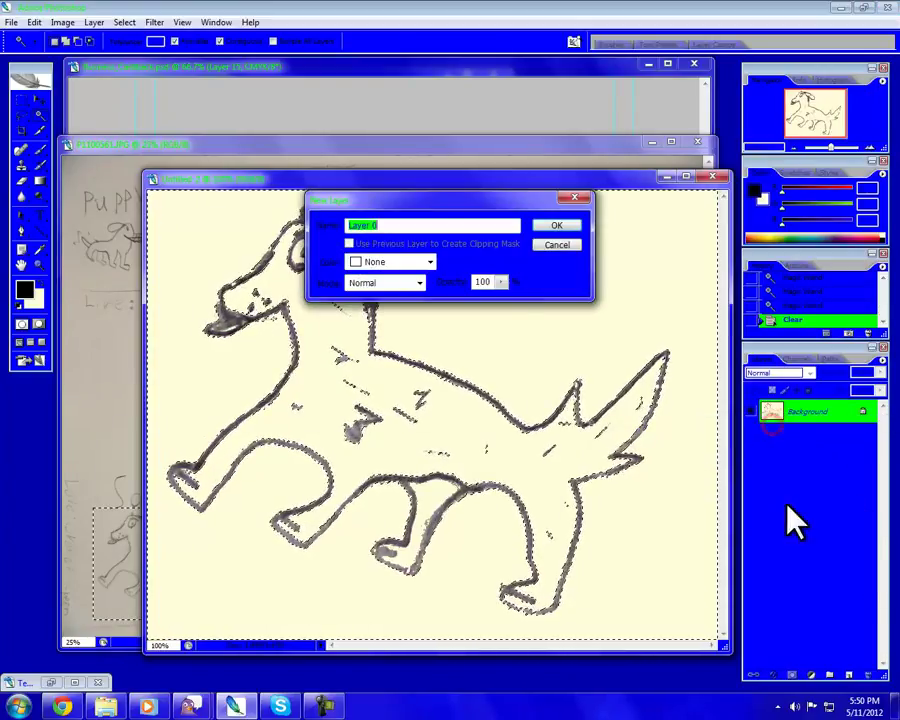
click(553, 230)
click(846, 680)
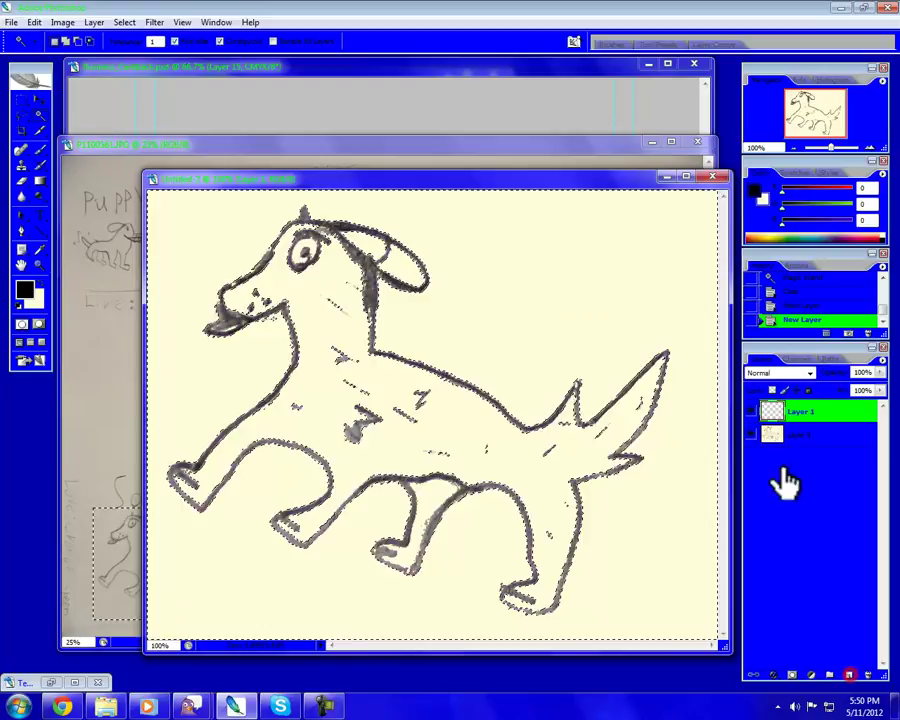
drag(775, 404, 784, 482)
click(790, 412)
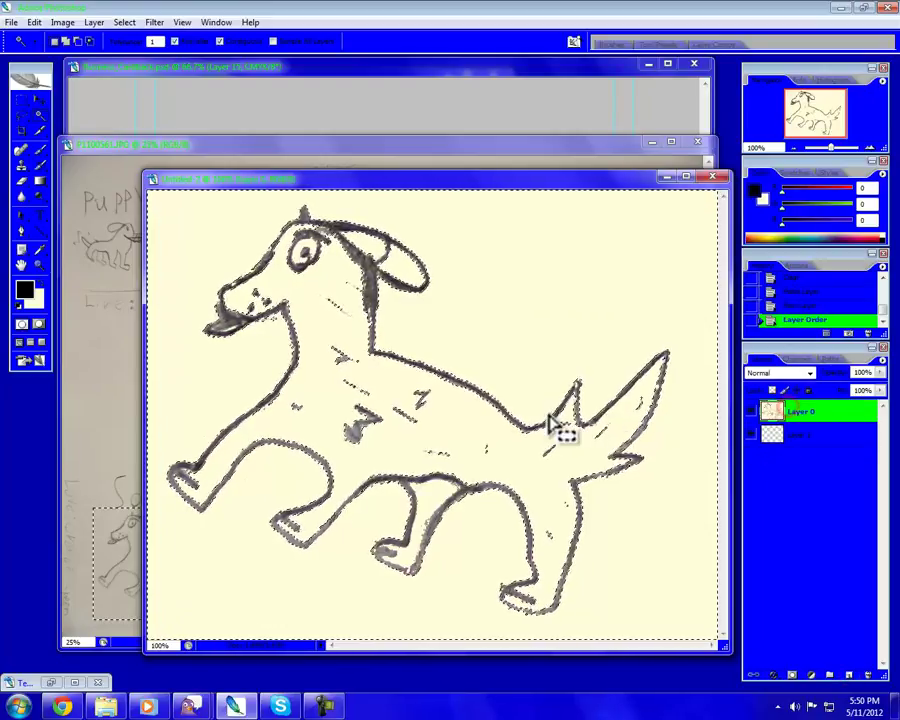
key(Delete)
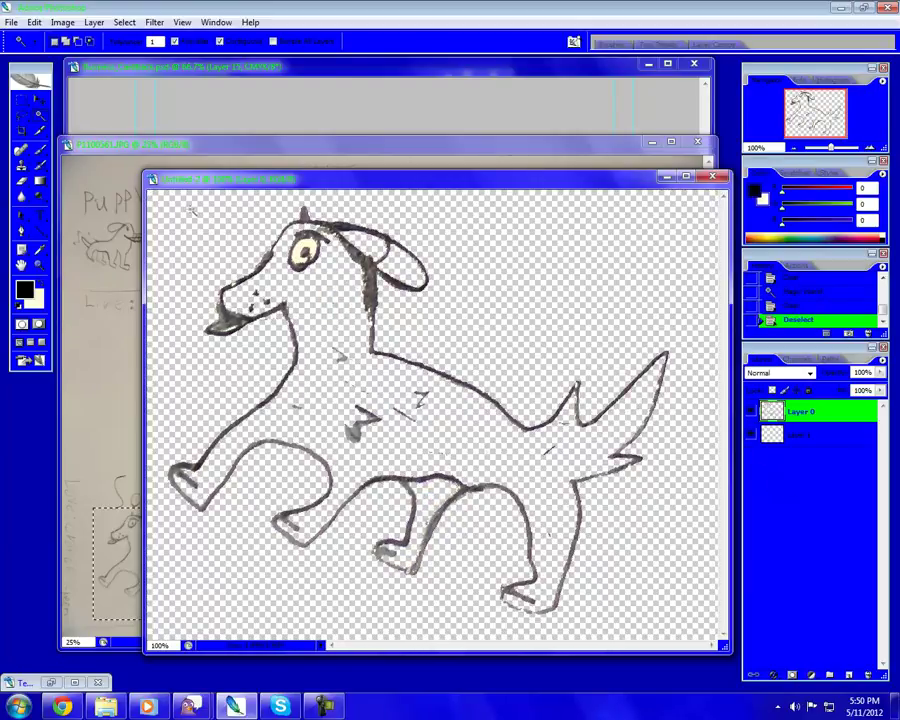
- Apply Levels to the whole dog drawing (white input 222, midtone about 0.5), then close Untitled-2
click(23, 101)
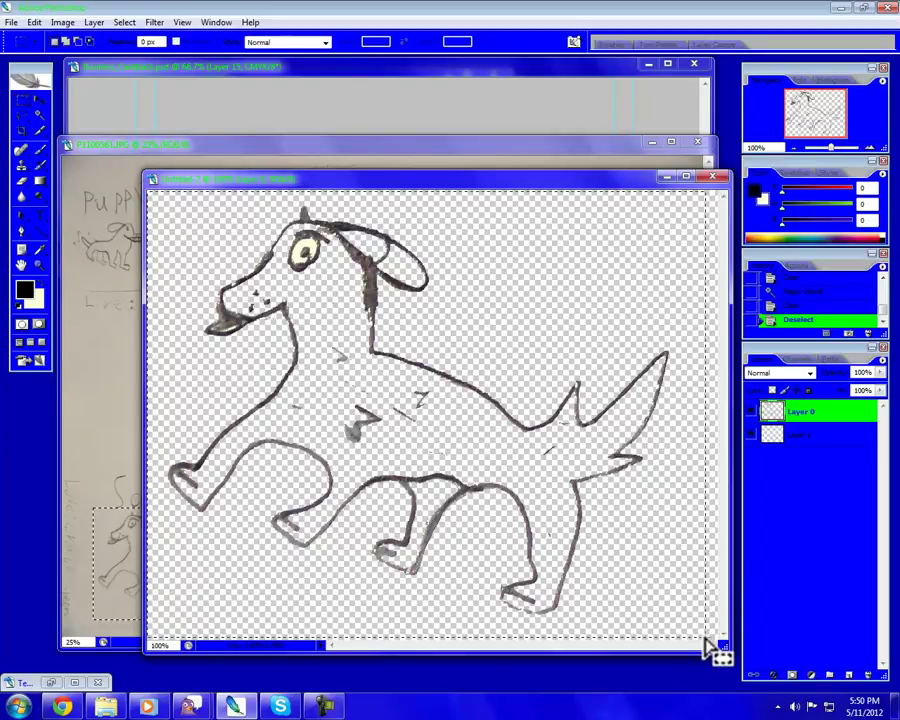
drag(712, 648, 712, 648)
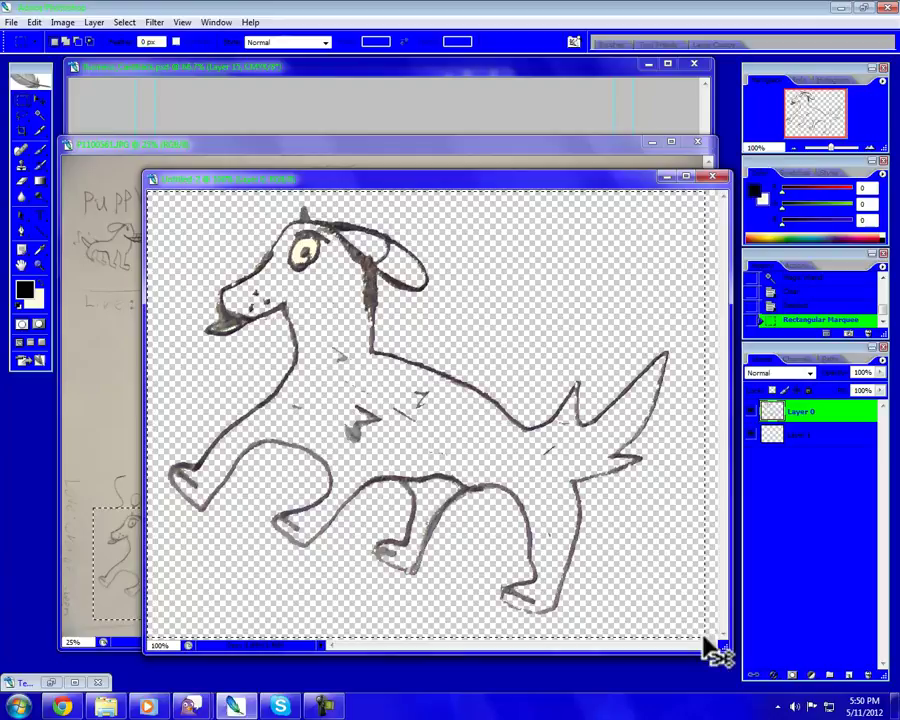
click(60, 22)
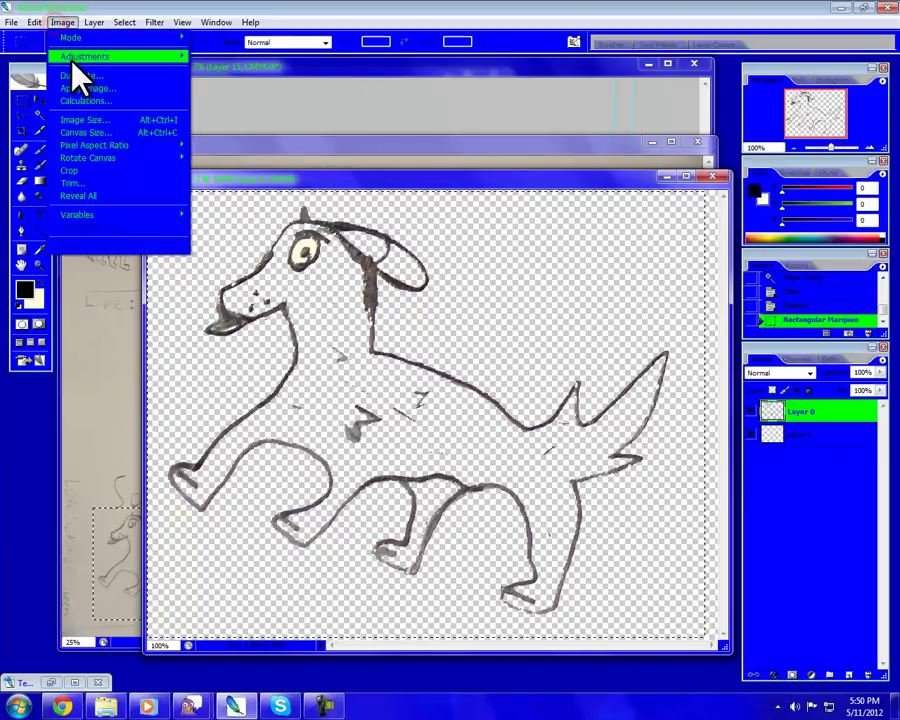
mouse_move(76, 57)
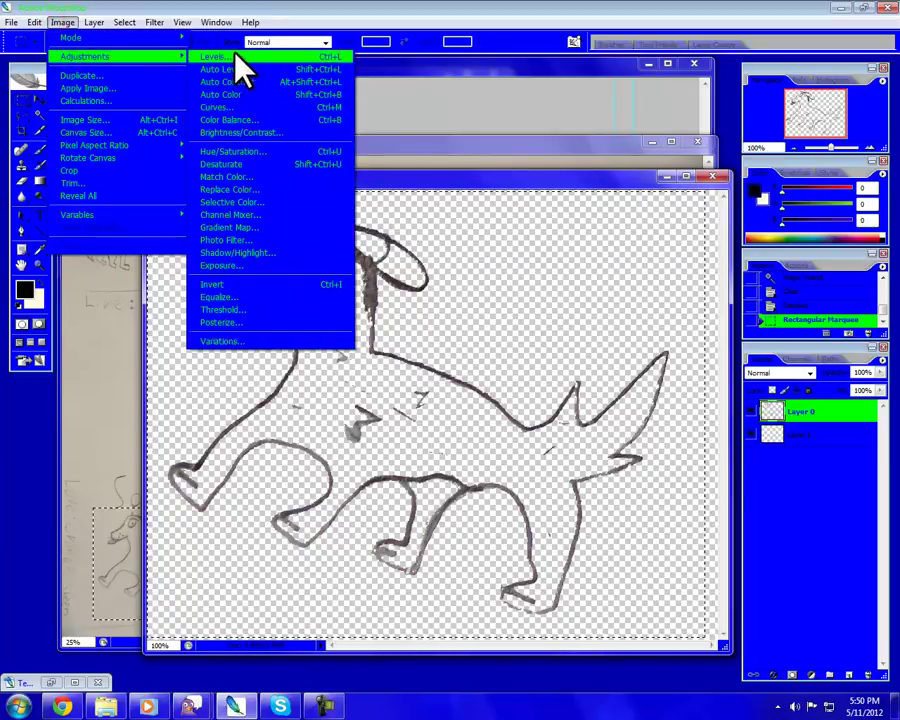
click(237, 58)
mouse_move(620, 475)
mouse_down()
mouse_move(717, 291)
mouse_move(682, 268)
mouse_up()
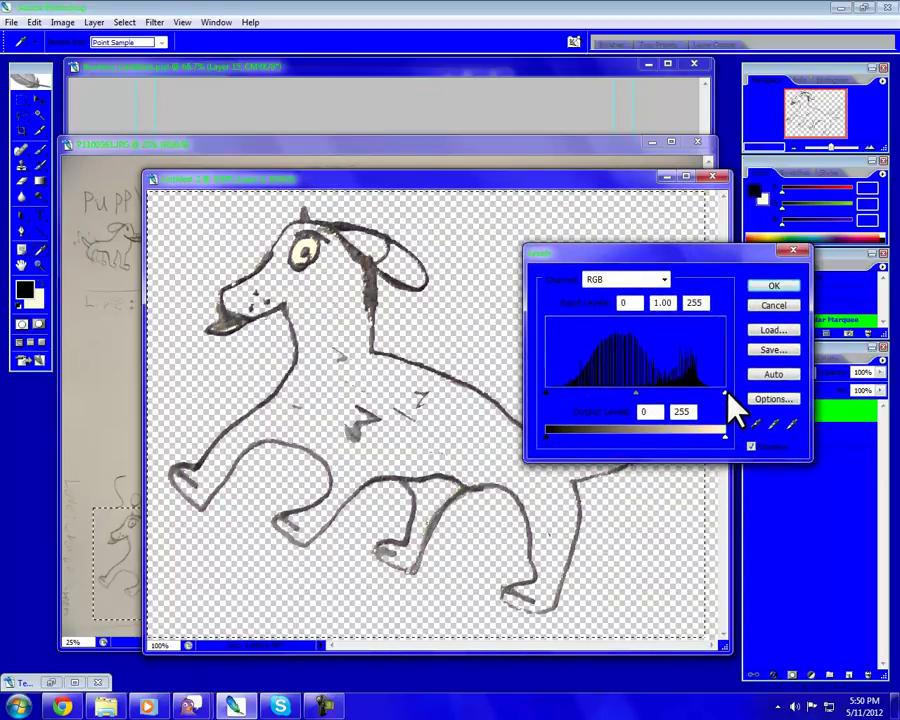
drag(725, 394, 702, 394)
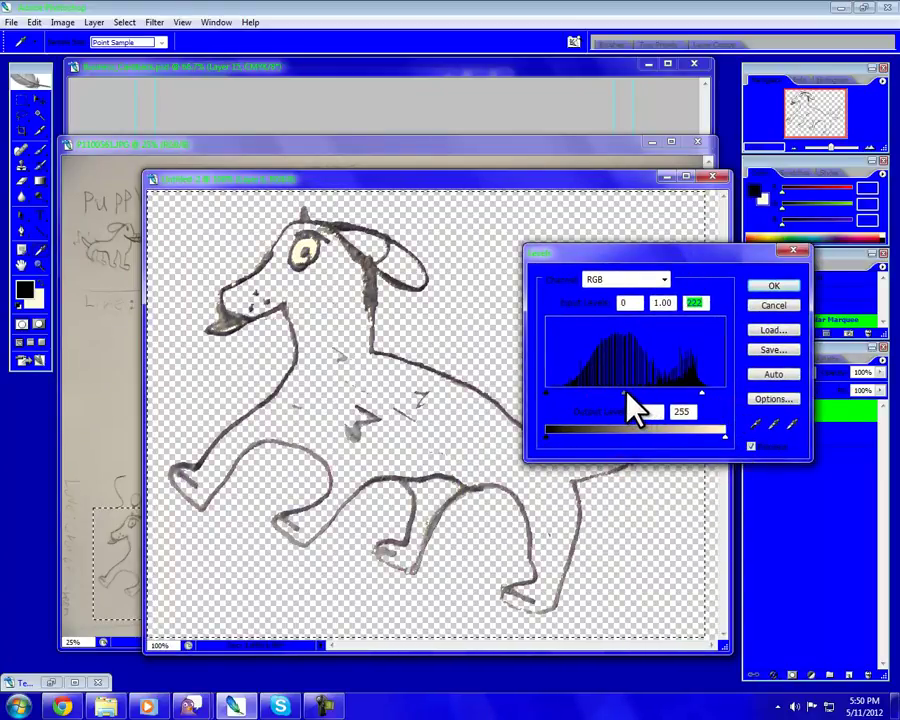
mouse_move(629, 396)
mouse_down()
mouse_move(663, 400)
mouse_move(656, 394)
mouse_up()
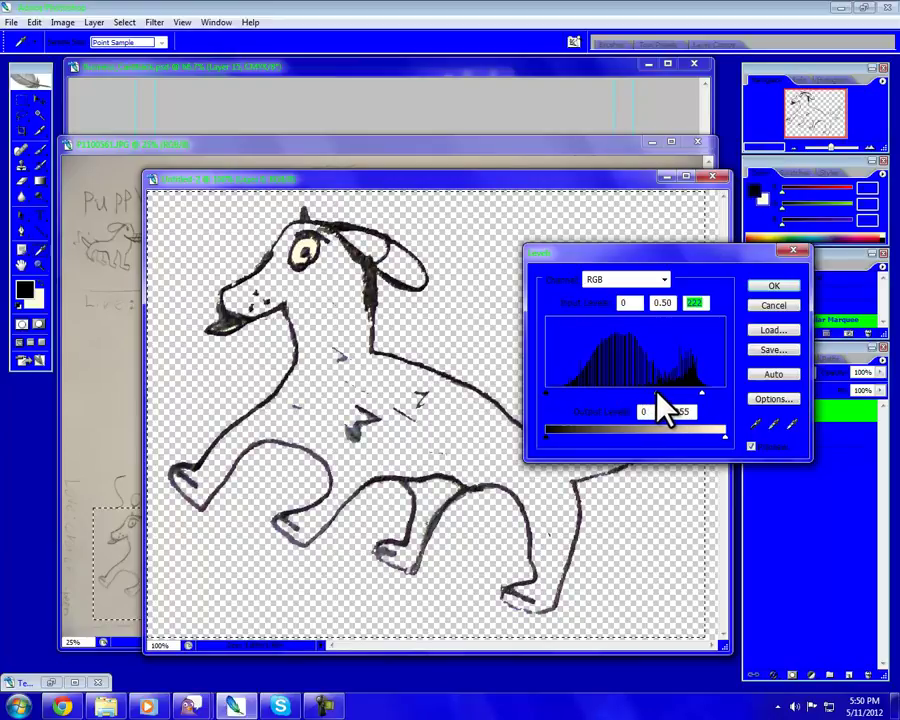
click(773, 287)
key(m)
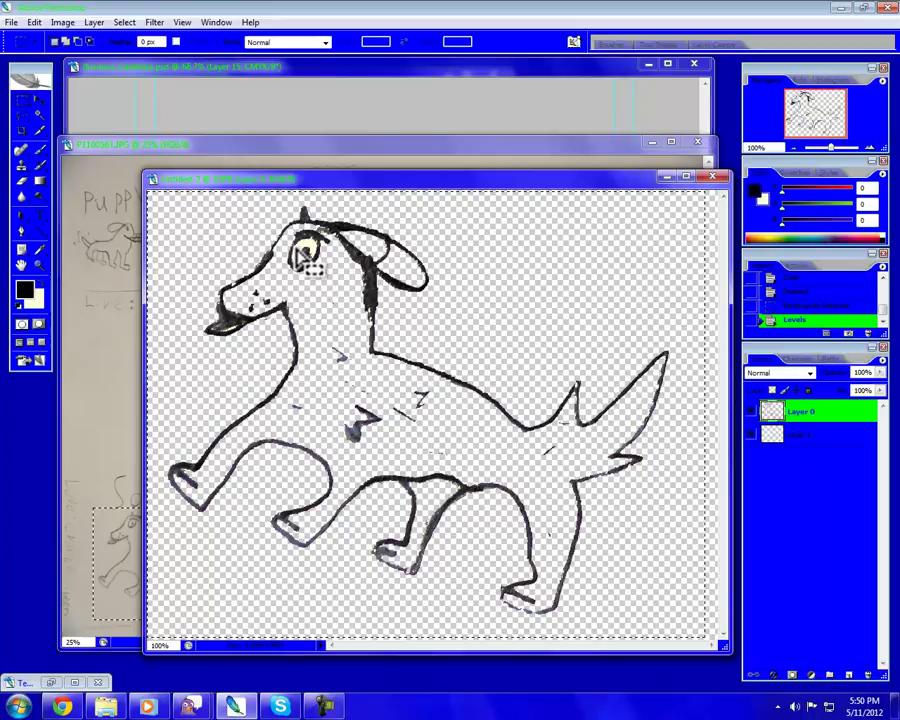
click(721, 181)
- Discard Untitled-2 without saving and select the pasted dog on the cream layout
click(456, 258)
click(367, 70)
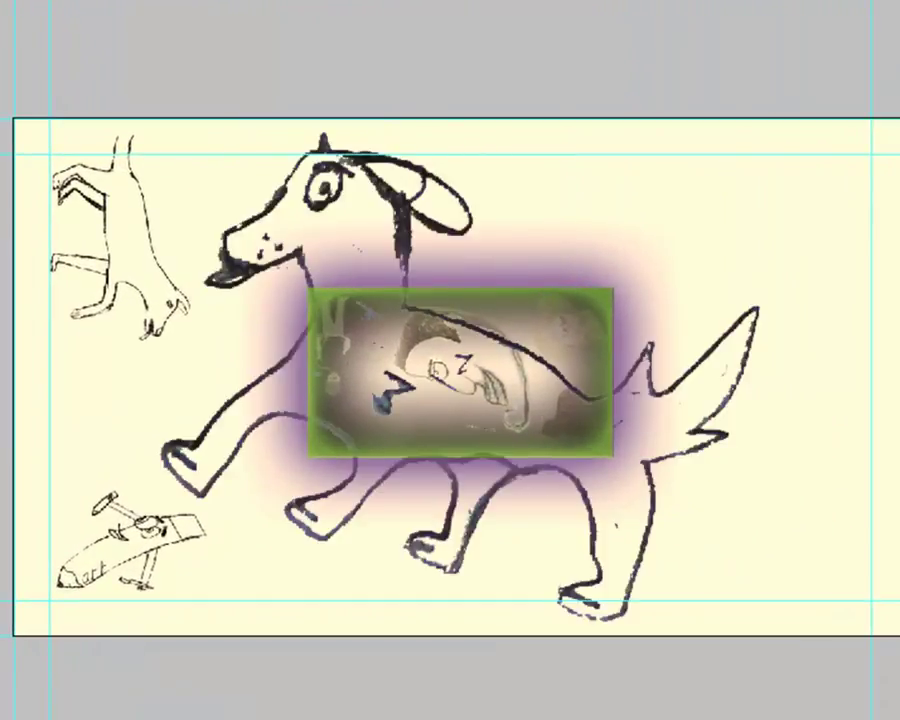
click(287, 321)
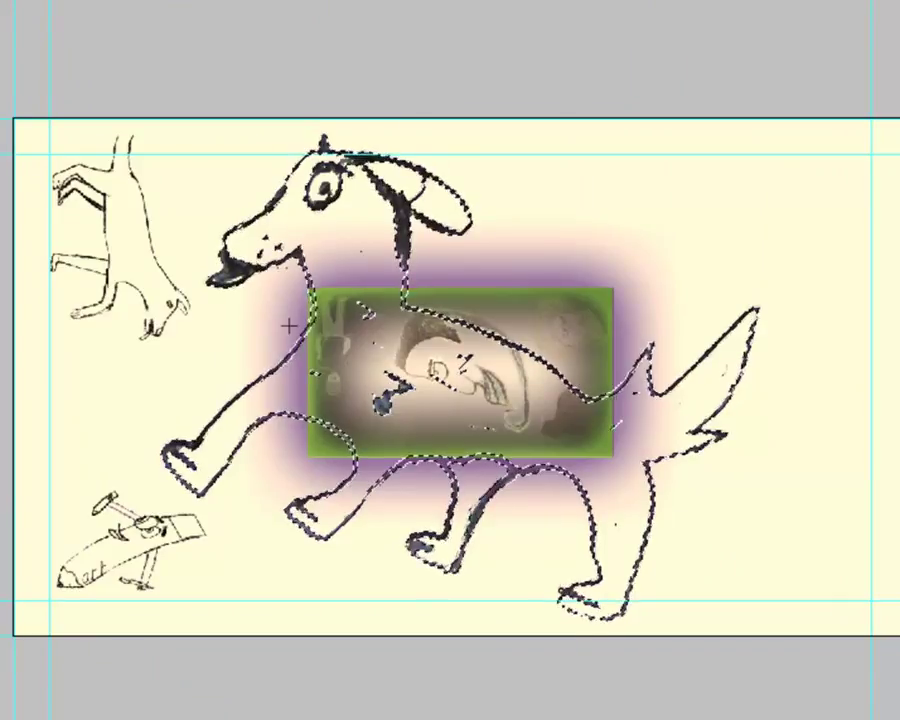
- Free Transform the dog: scale it down, tilt it about 20° clockwise, and place it top-right
right_click(406, 224)
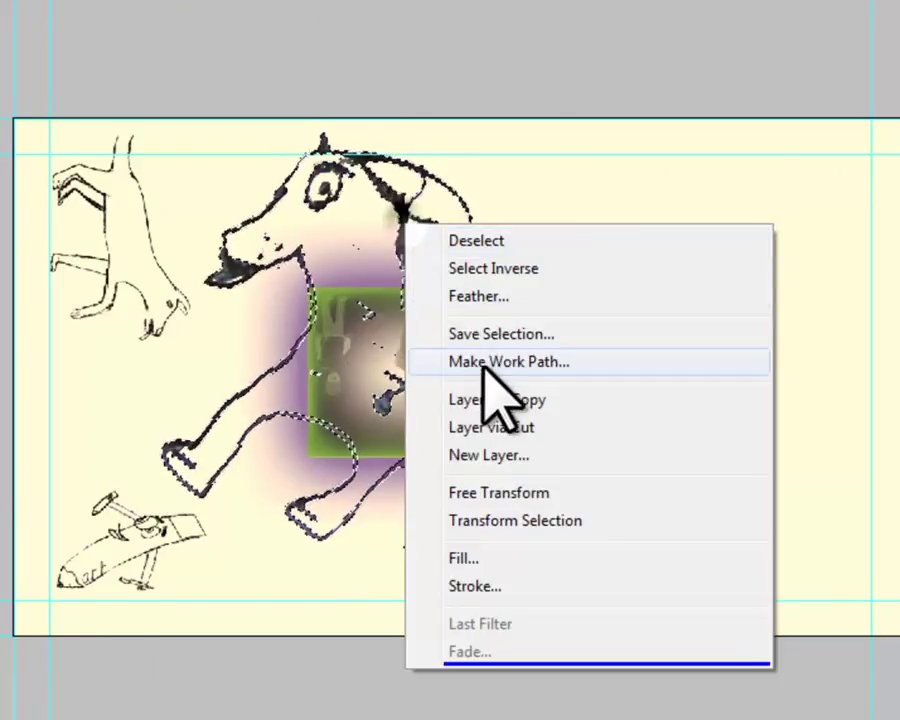
click(463, 500)
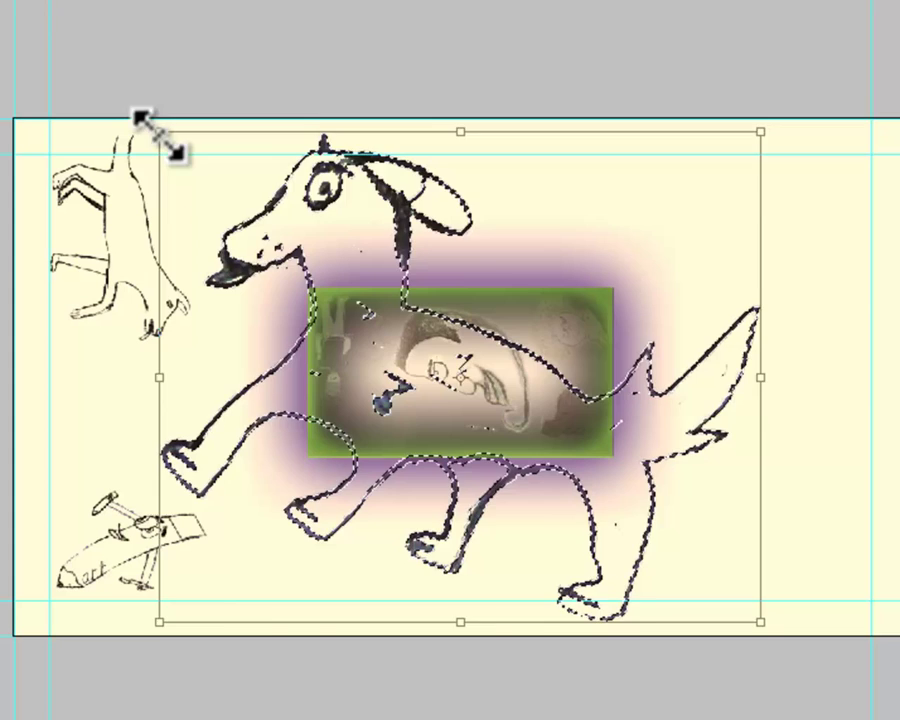
drag(158, 135, 517, 462)
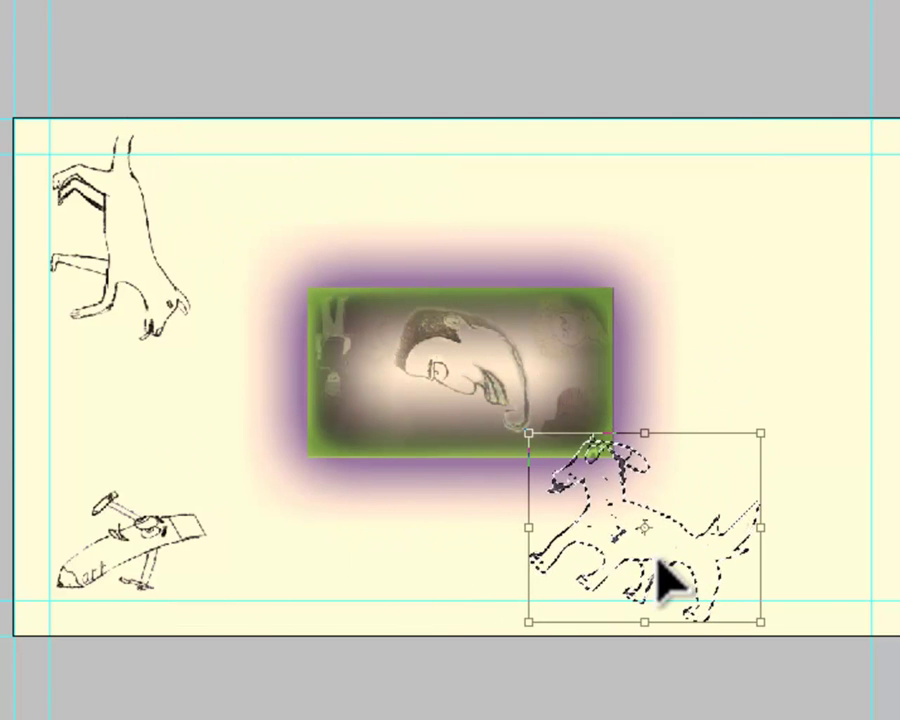
drag(664, 556, 755, 346)
drag(838, 446, 824, 227)
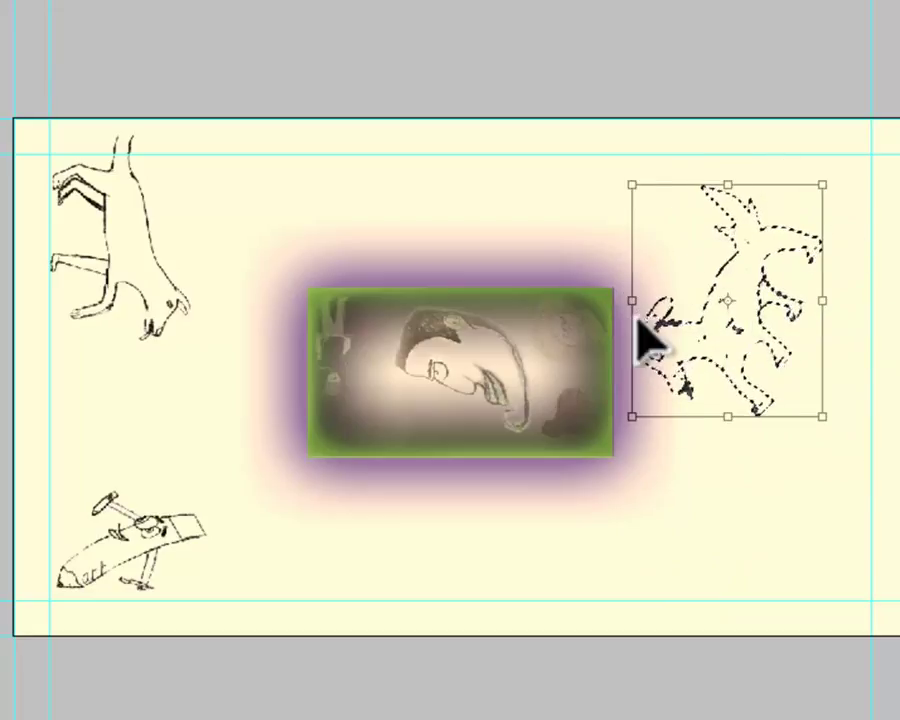
drag(635, 424, 611, 255)
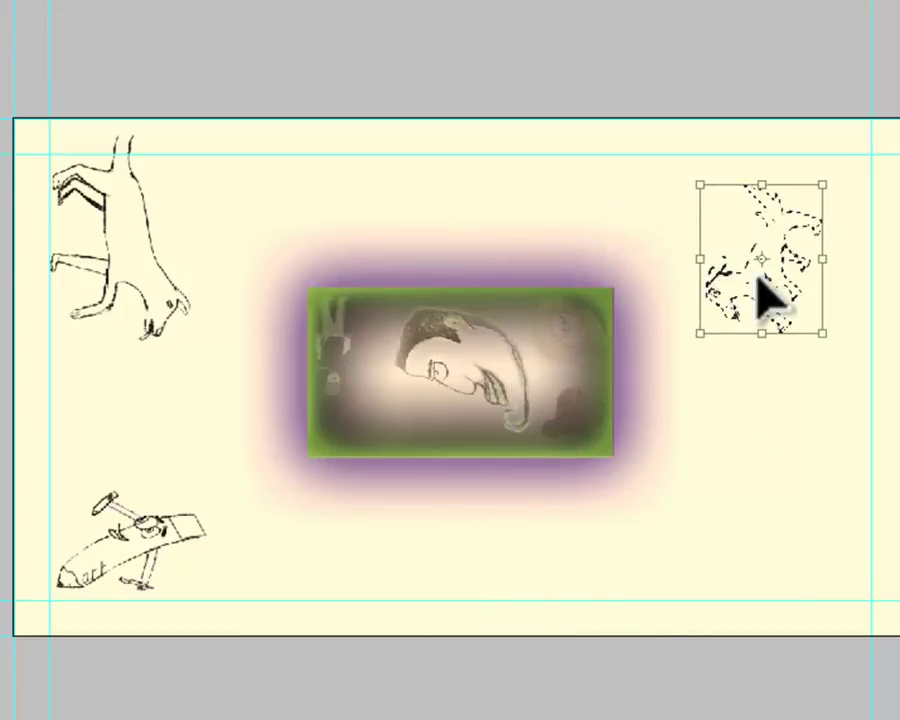
mouse_move(780, 276)
mouse_down()
mouse_move(790, 255)
mouse_move(815, 258)
mouse_up()
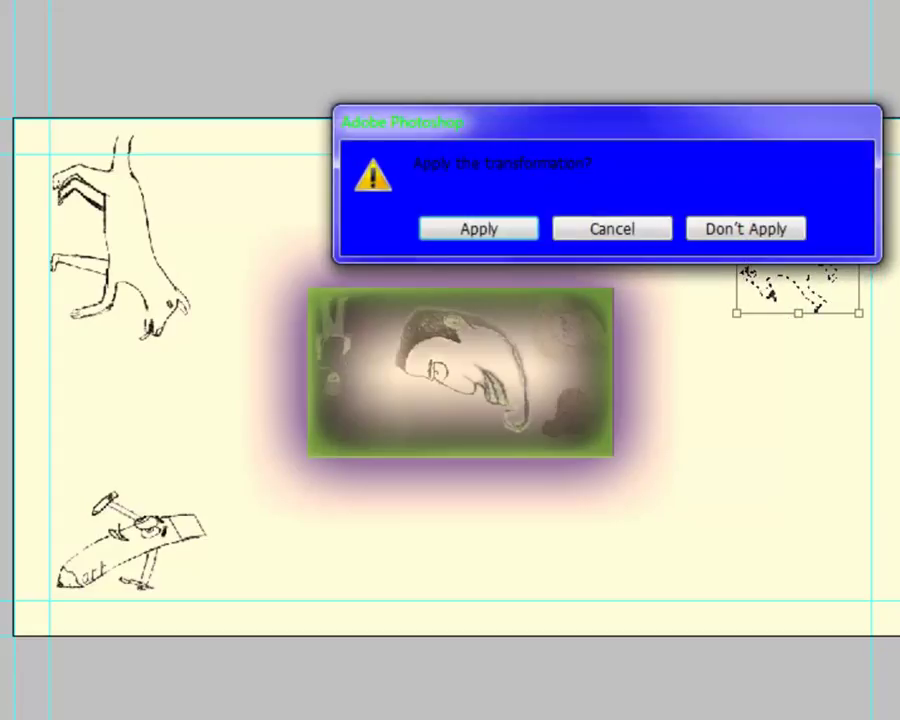
click(460, 228)
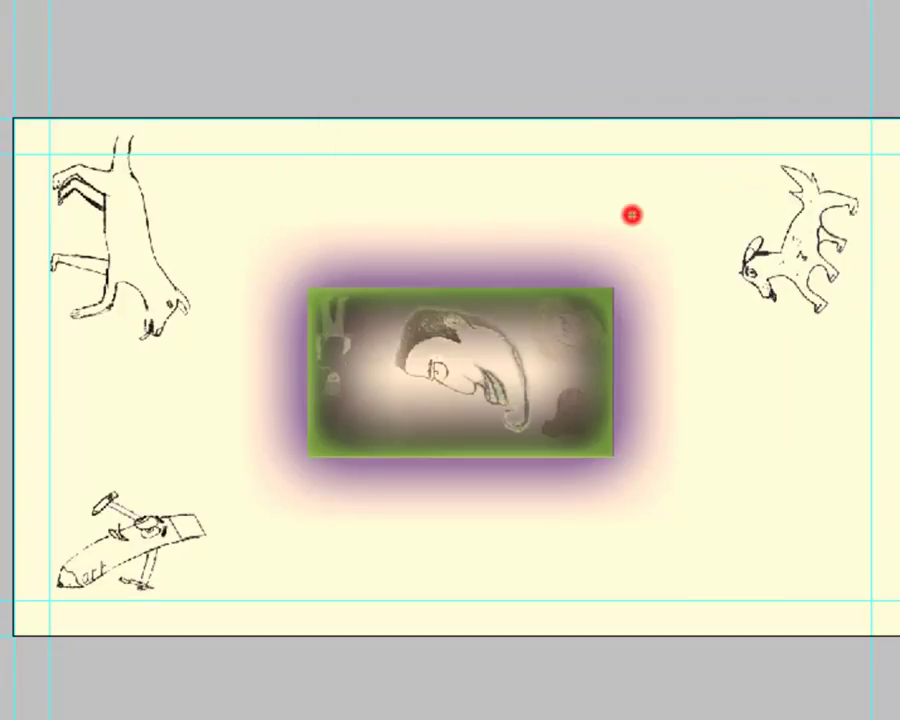
- Select the dog line art at the top right, rotate it upright, and move it to the layout's bottom-right corner
click(632, 214)
drag(787, 283, 737, 137)
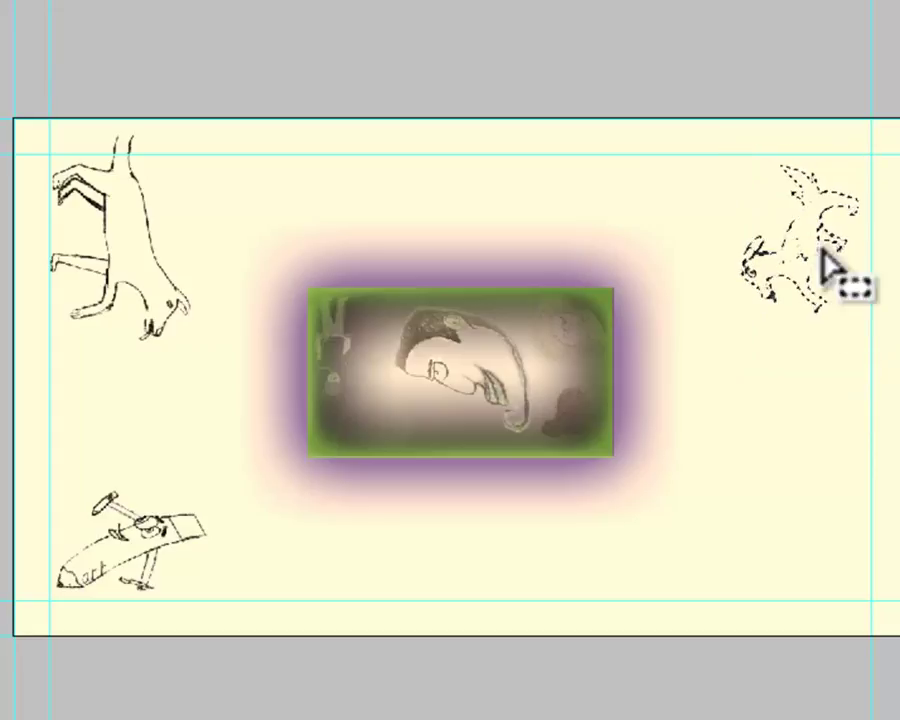
right_click(758, 263)
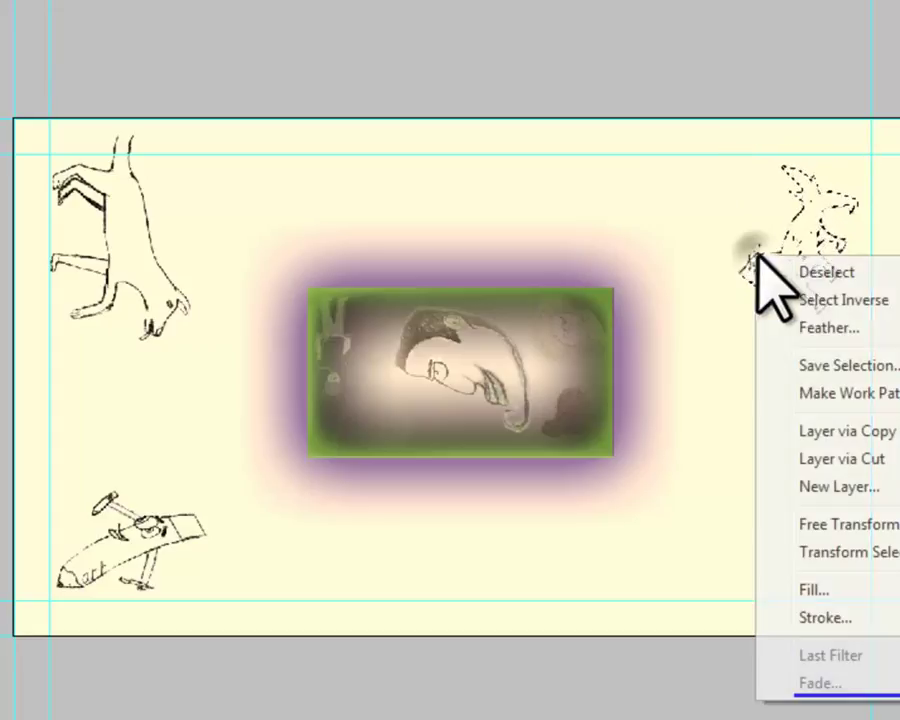
click(860, 524)
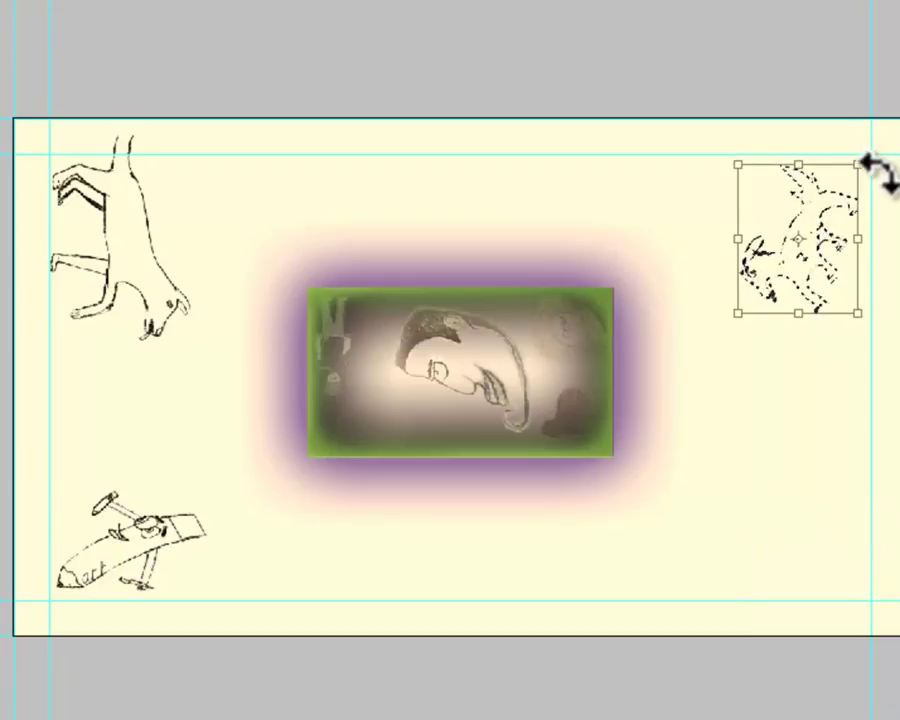
mouse_move(878, 177)
mouse_down()
mouse_move(876, 145)
mouse_move(895, 175)
mouse_move(878, 140)
mouse_up()
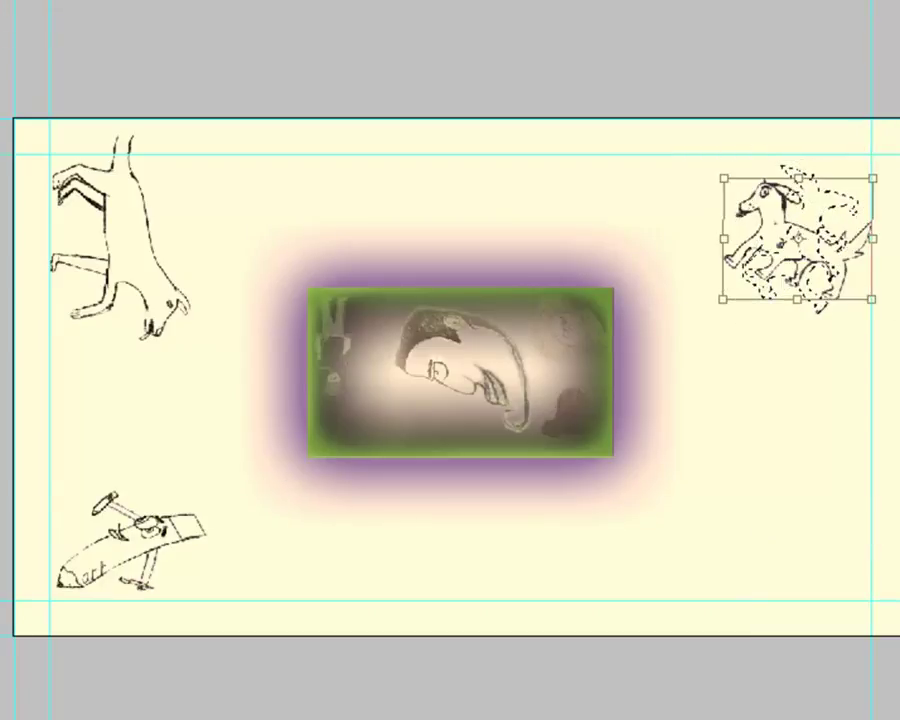
click(788, 265)
drag(788, 267, 773, 561)
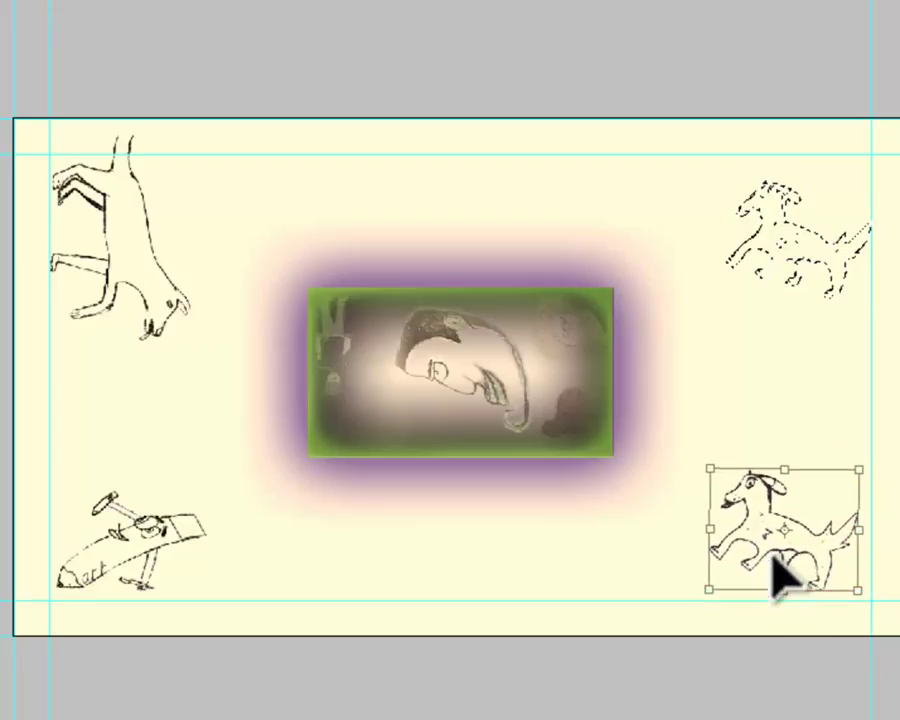
click(522, 533)
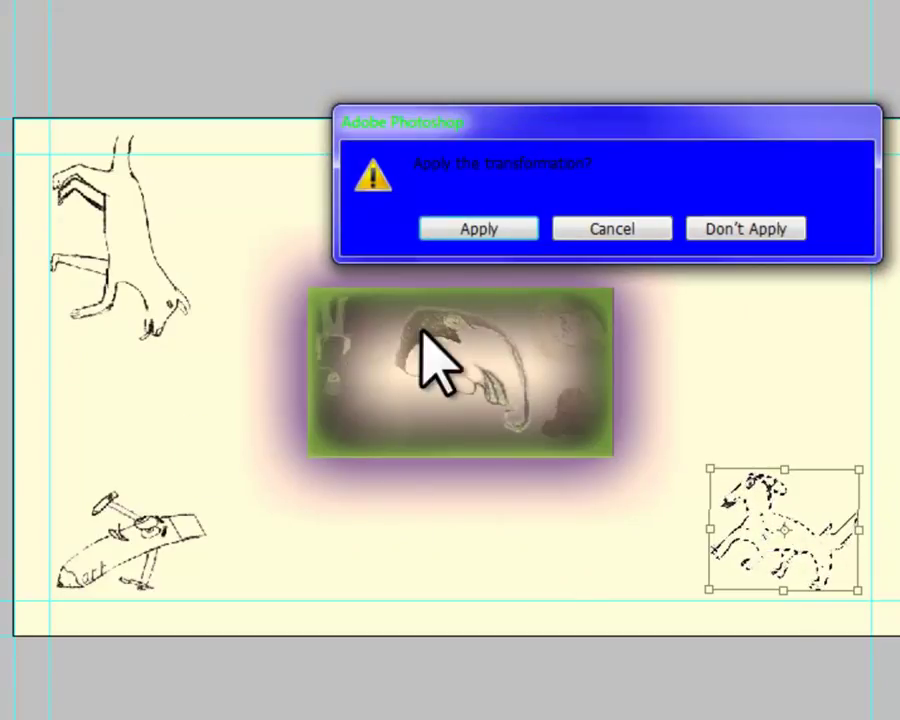
click(510, 223)
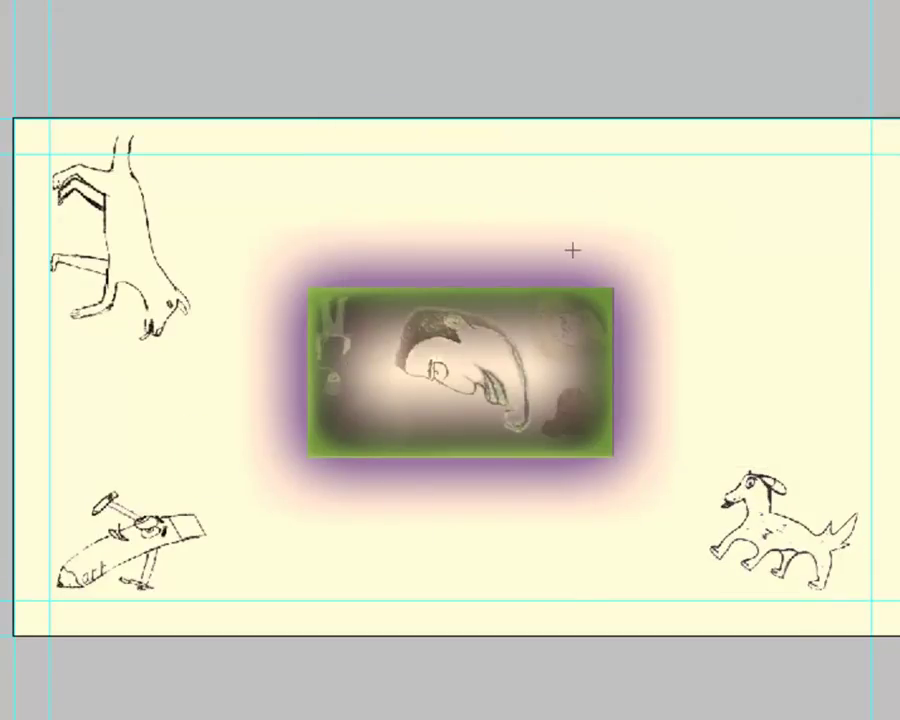